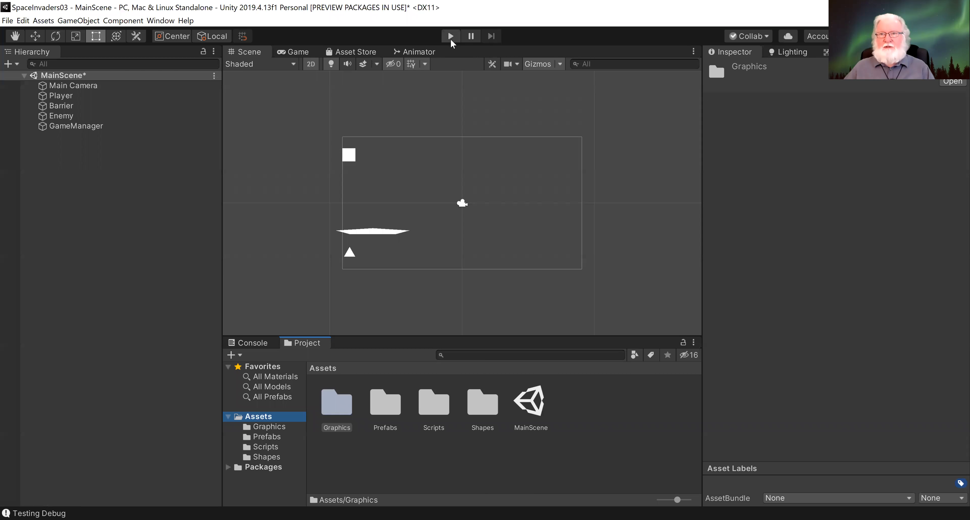
Step: Playtest the main scene, moving the player ship both ways and firing repeated shots, and stop play mode
click(450, 39)
click(454, 35)
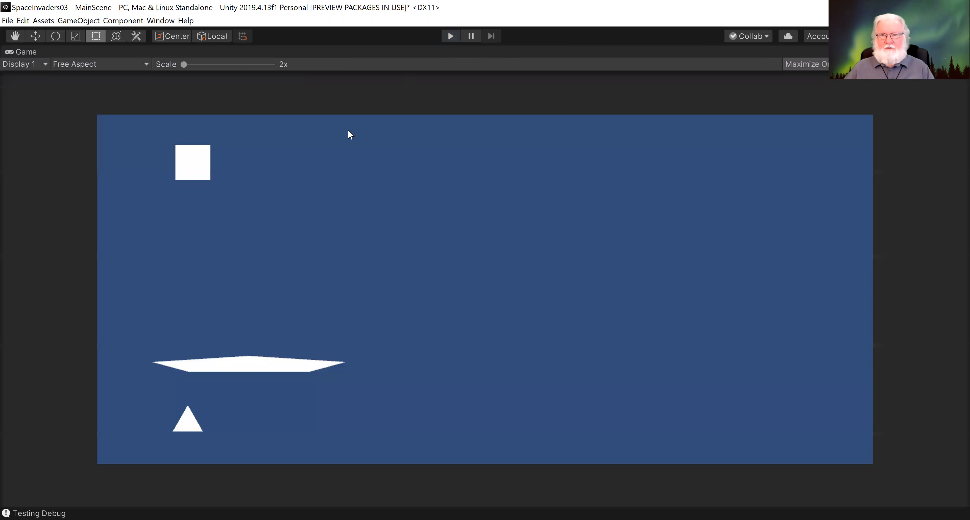
click(451, 38)
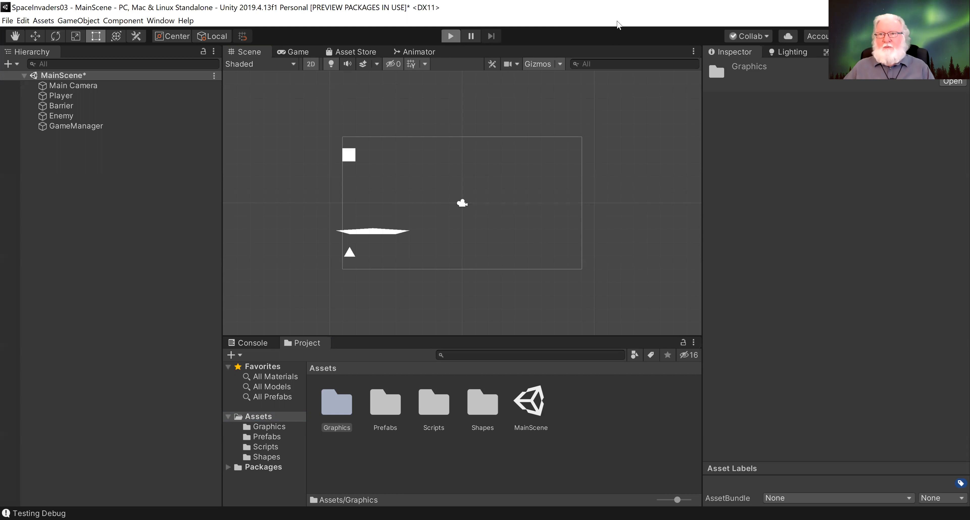
key(Right)
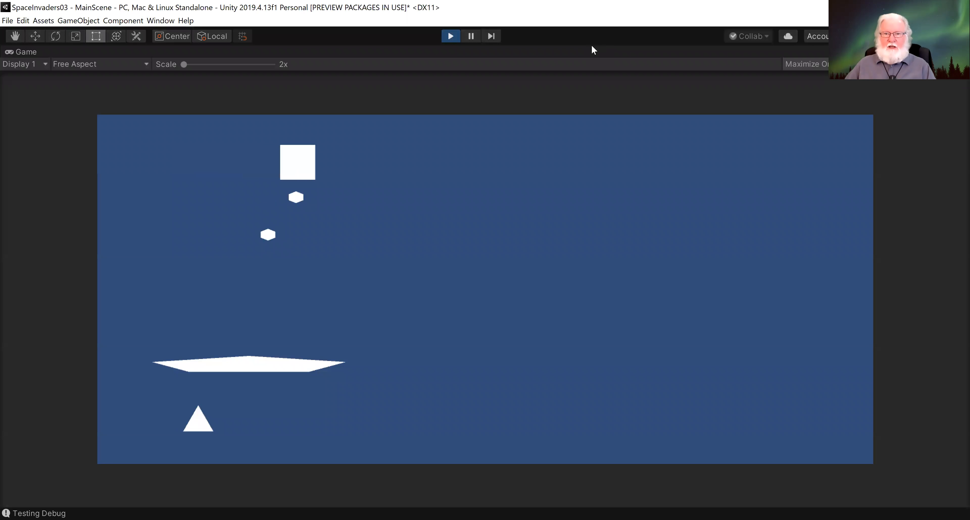
key(space)
key(Right)
key(space)
key(space)
key(space)
key(Left)
key(space)
key(space)
key(space)
key(space)
key(Left)
key(space)
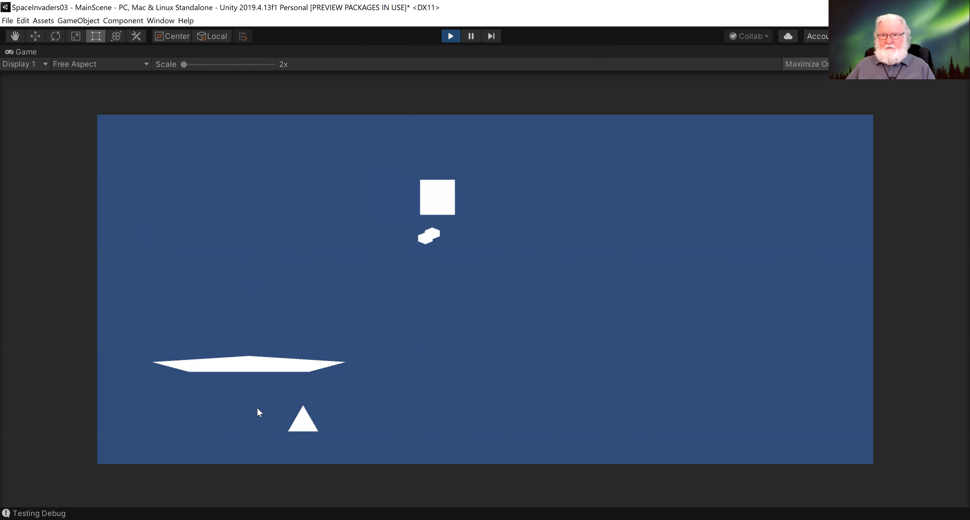
key(Right)
key(space)
key(space)
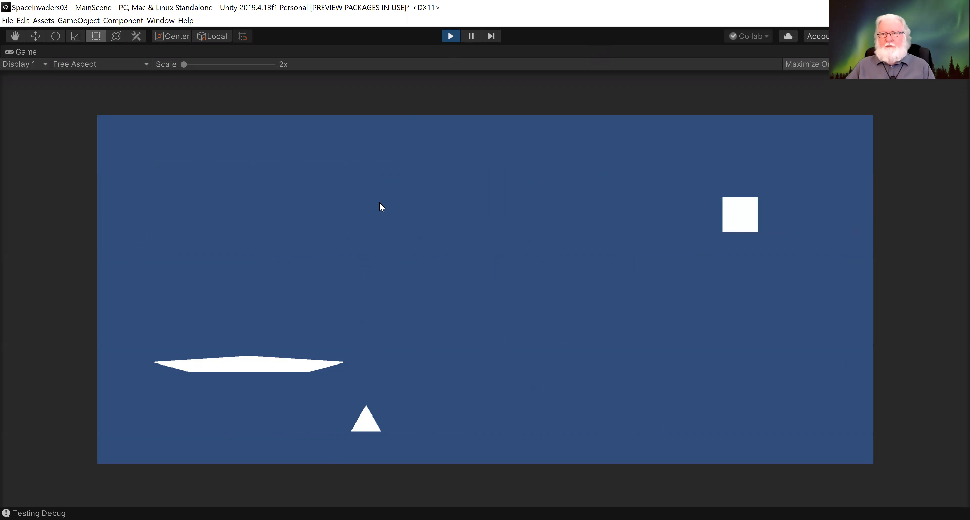
click(450, 37)
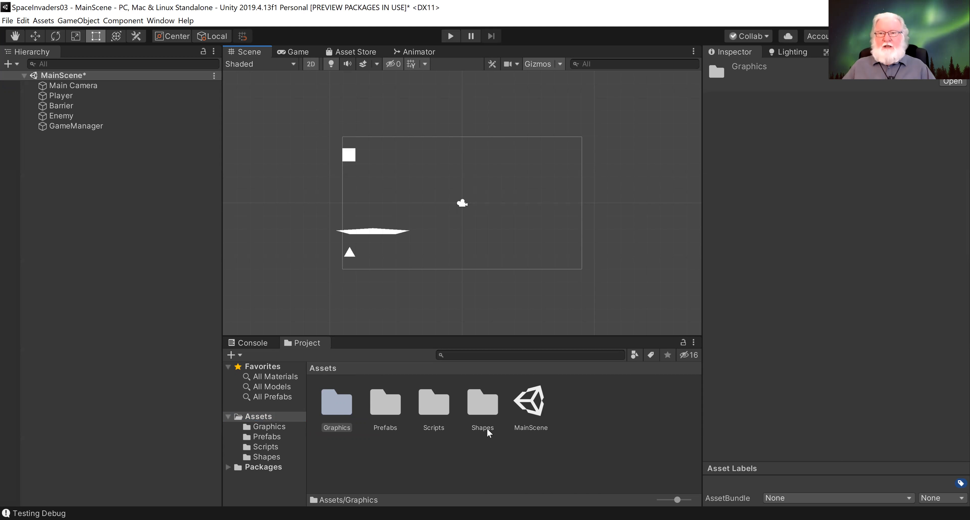
Step: Look through the placeholder sprites in the Shapes folder and return to the Assets folder
double_click(484, 403)
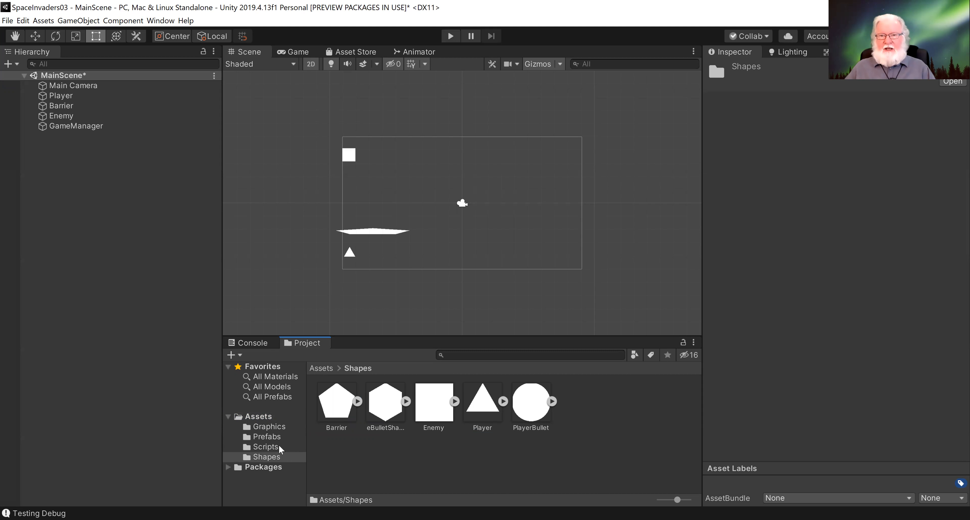
click(255, 417)
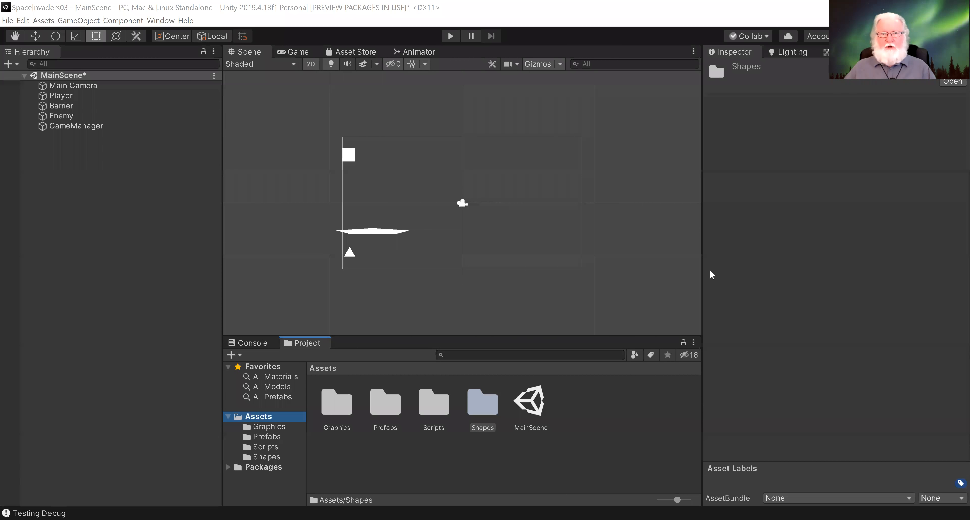
Step: Check the CraftPix spaceship page in the browser, then switch to File Explorer and view Ship3.png in PNG_Parts&Spriter_Animation/Ship3
key(alt+Tab)
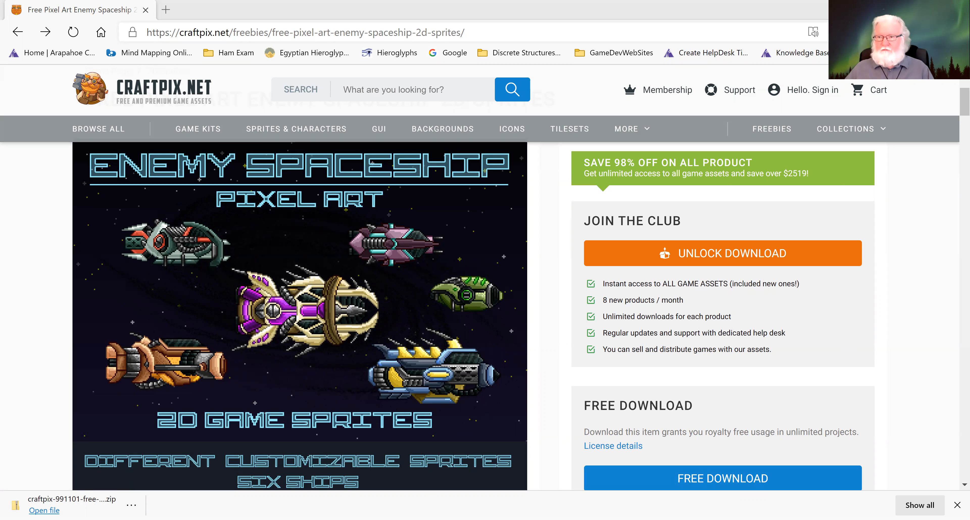
key(alt+Tab)
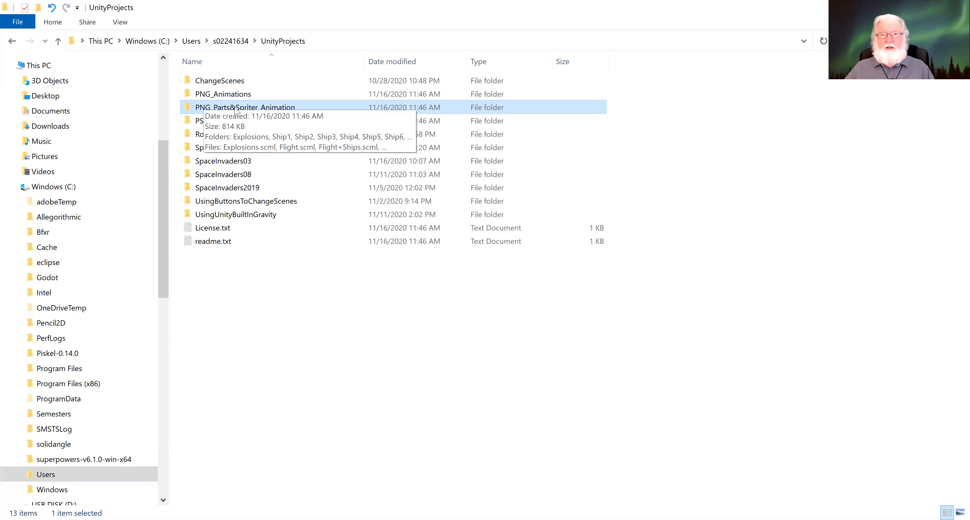
double_click(222, 108)
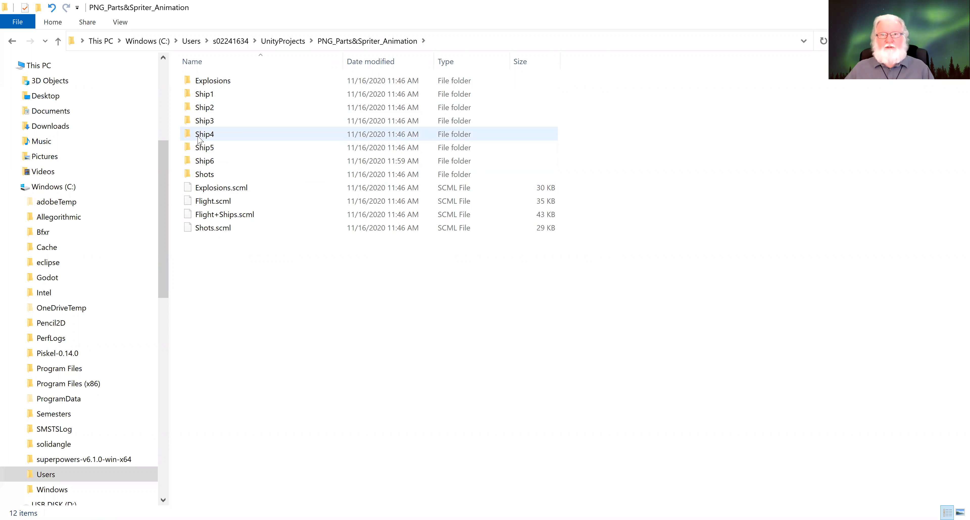
double_click(199, 122)
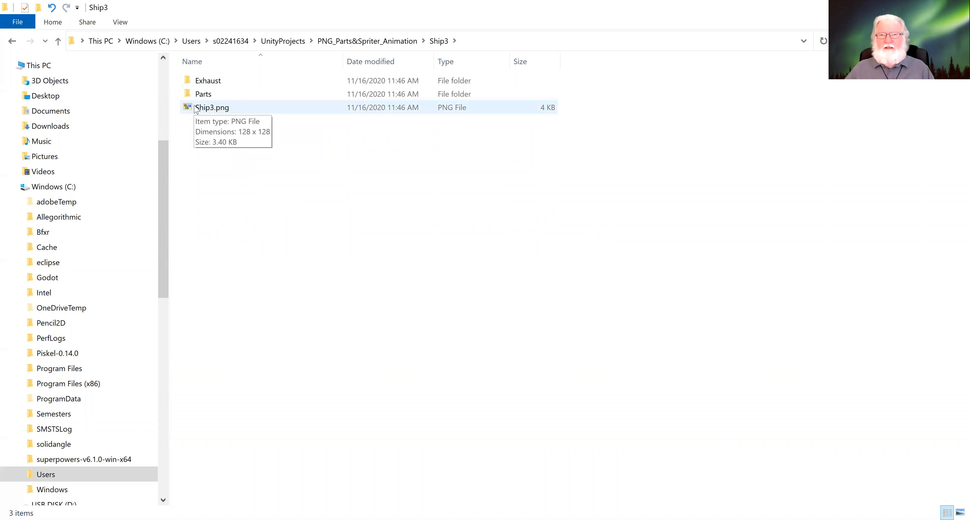
double_click(196, 109)
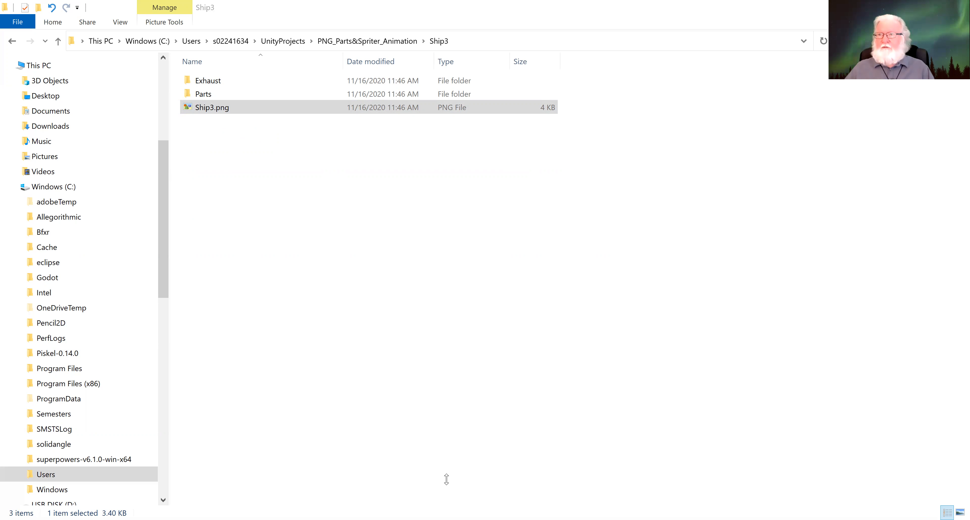
click(741, 90)
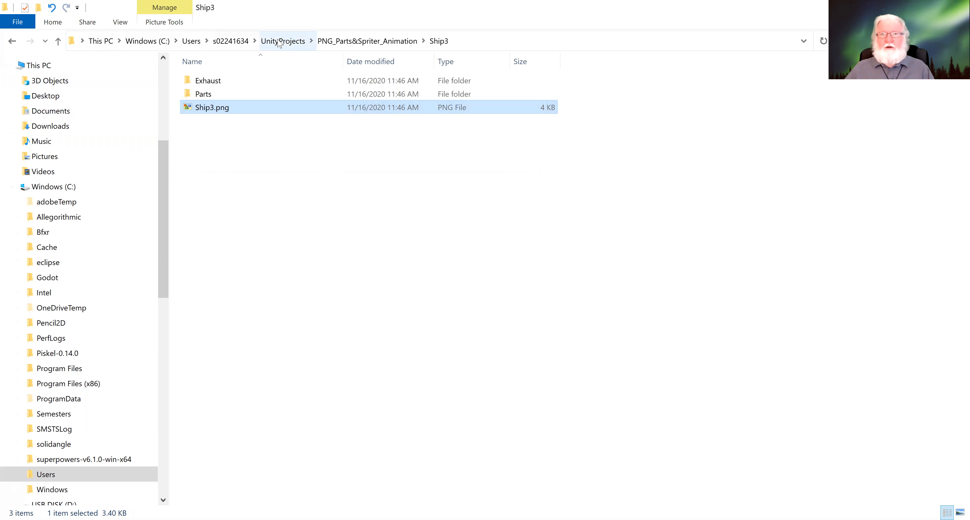
Step: Go to the Ship4 folder inside PNG_Parts&Spriter_Animation and check which programs can open Ship4.png
click(338, 42)
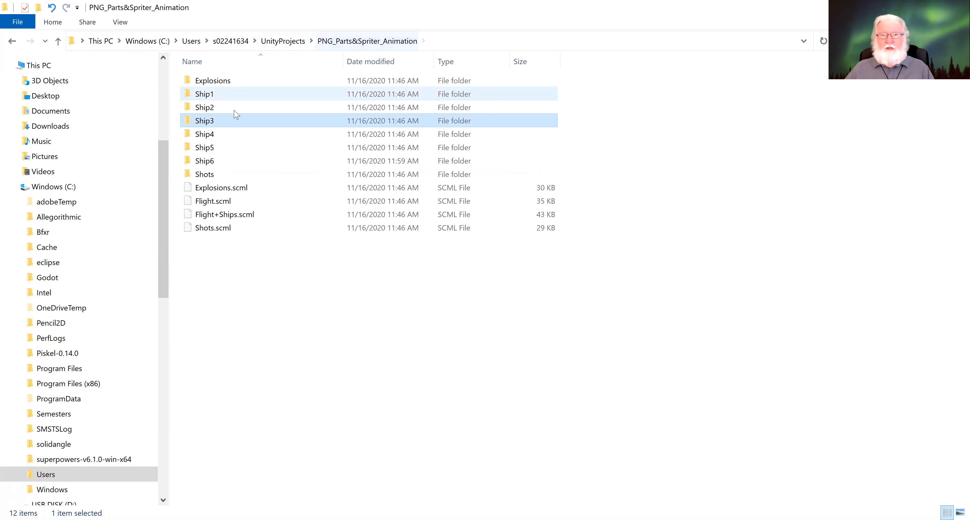
click(205, 135)
double_click(205, 134)
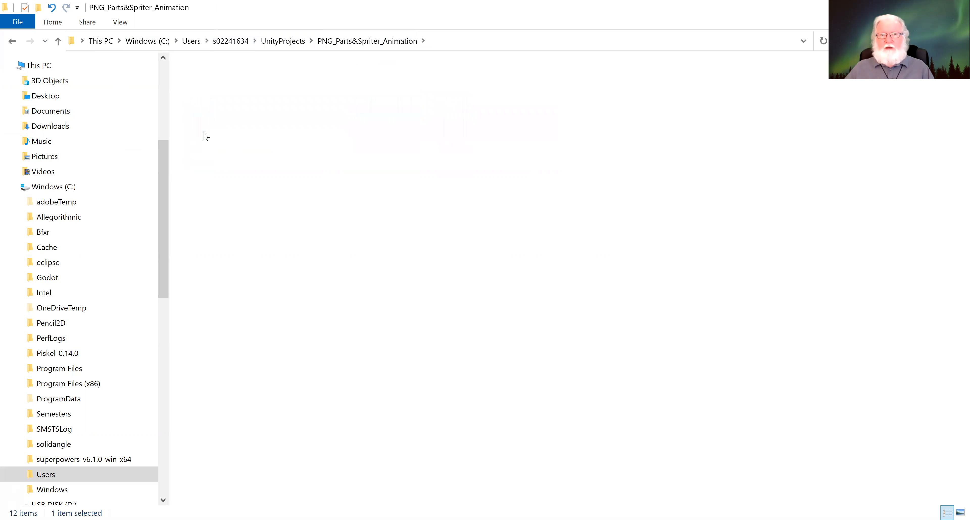
mouse_move(198, 110)
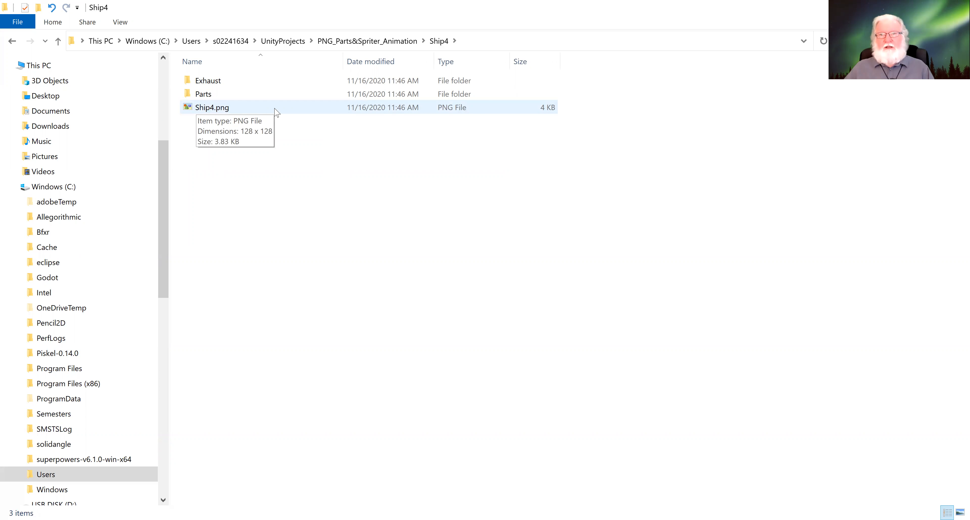
right_click(218, 105)
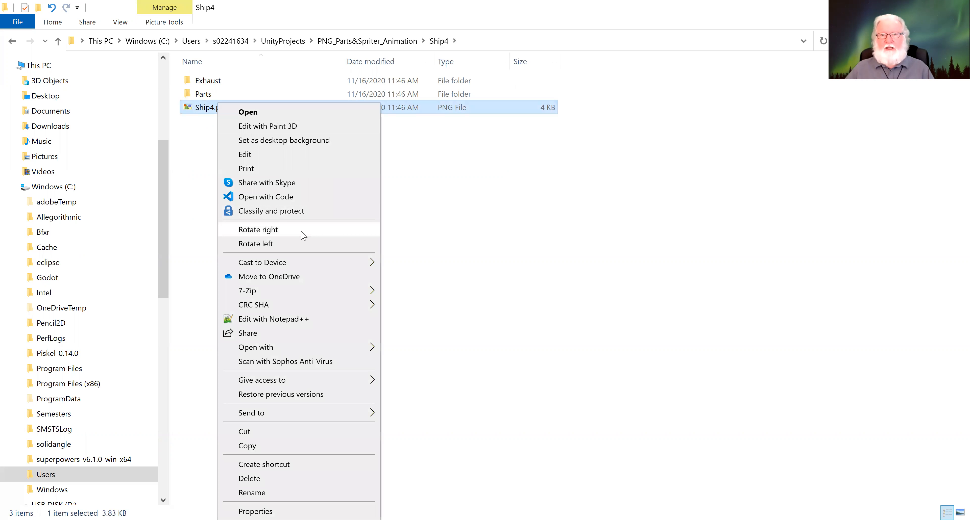
mouse_move(326, 353)
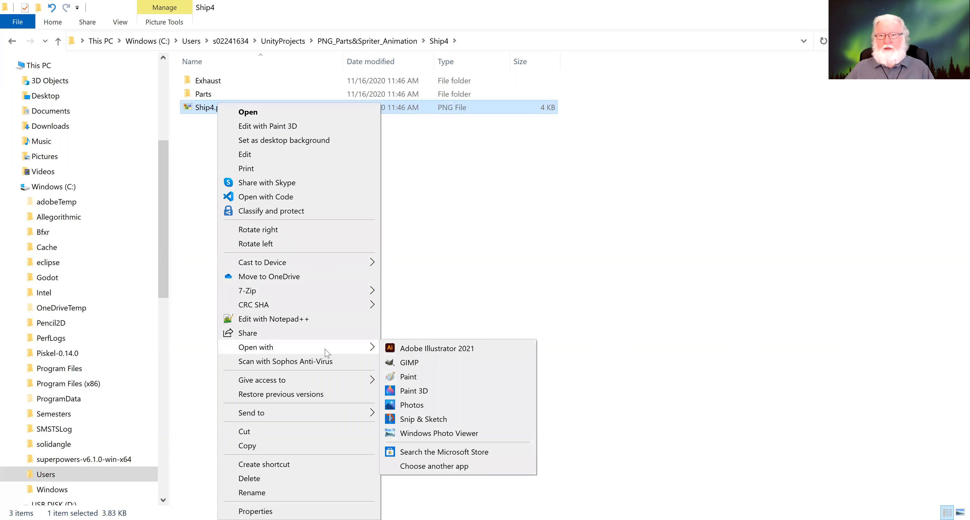
click(657, 356)
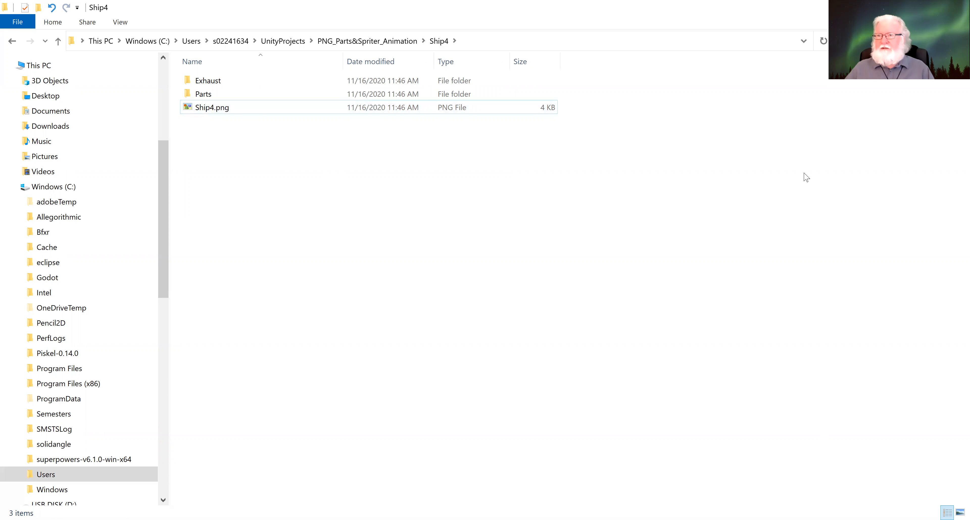
Step: Switch to GIMP and remove the white background around the Ship6 spaceship using Fuzzy Select, with the image at 800 %
key(alt+Tab)
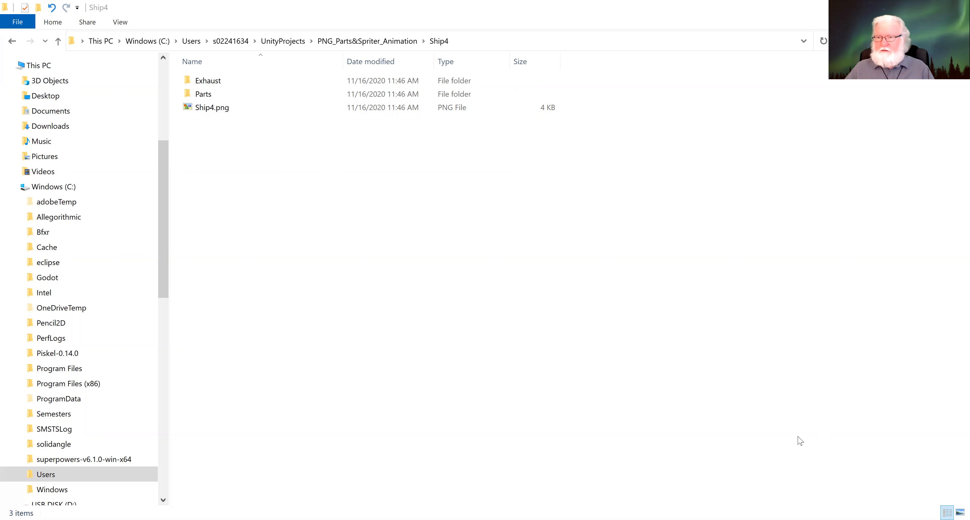
key(alt+Tab)
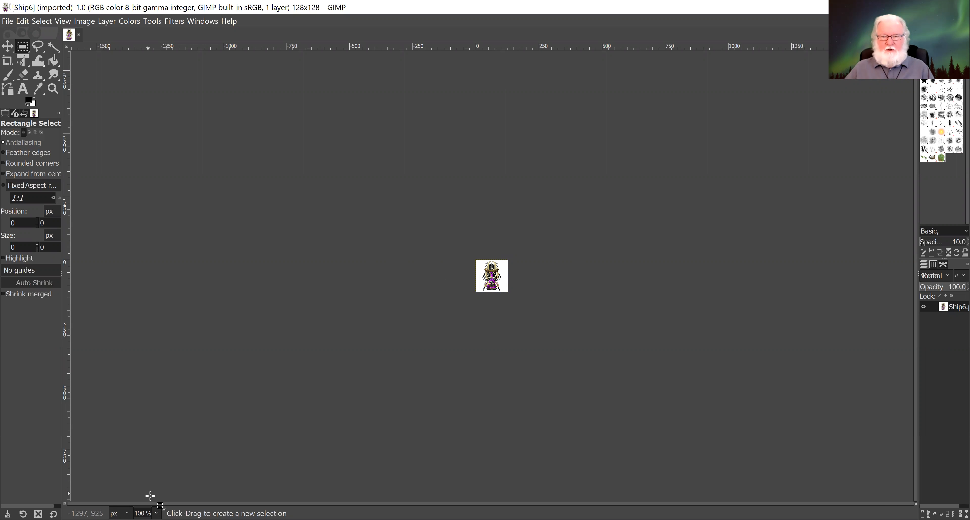
click(156, 513)
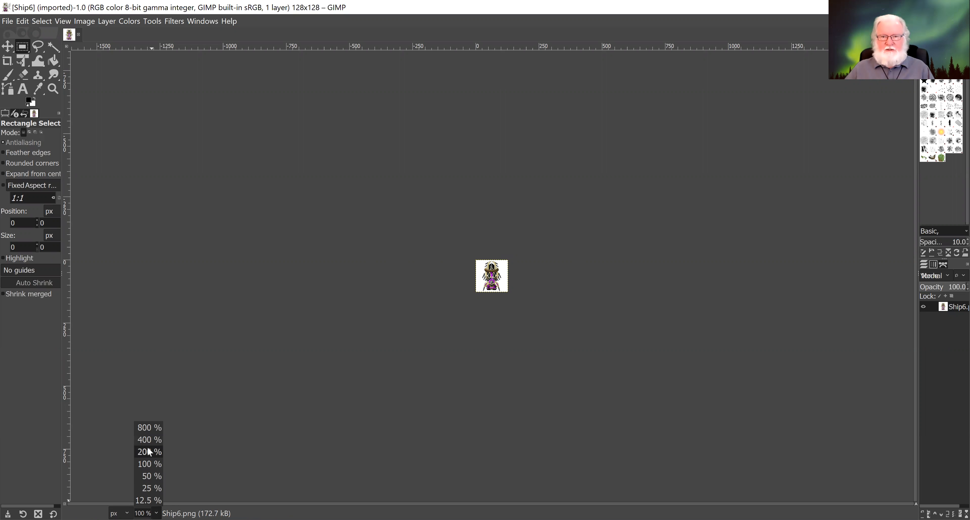
click(151, 429)
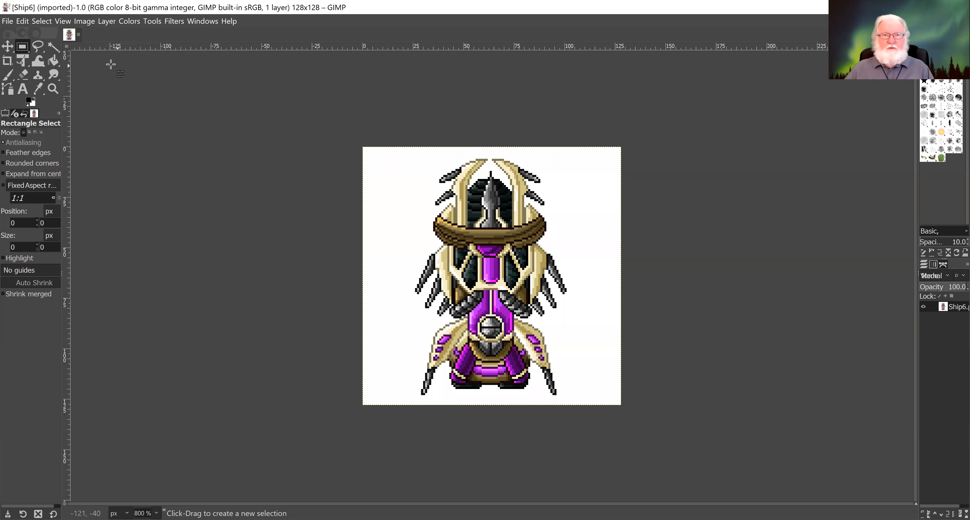
click(53, 46)
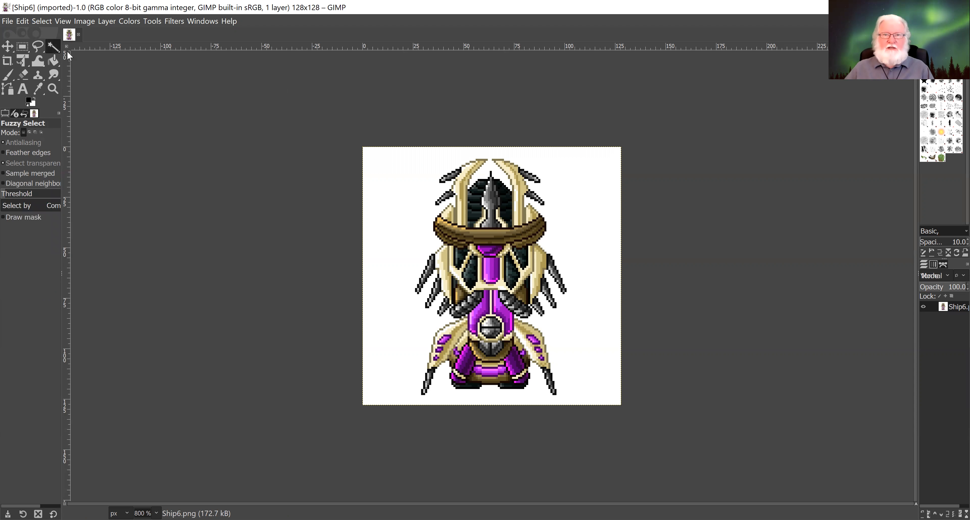
click(395, 193)
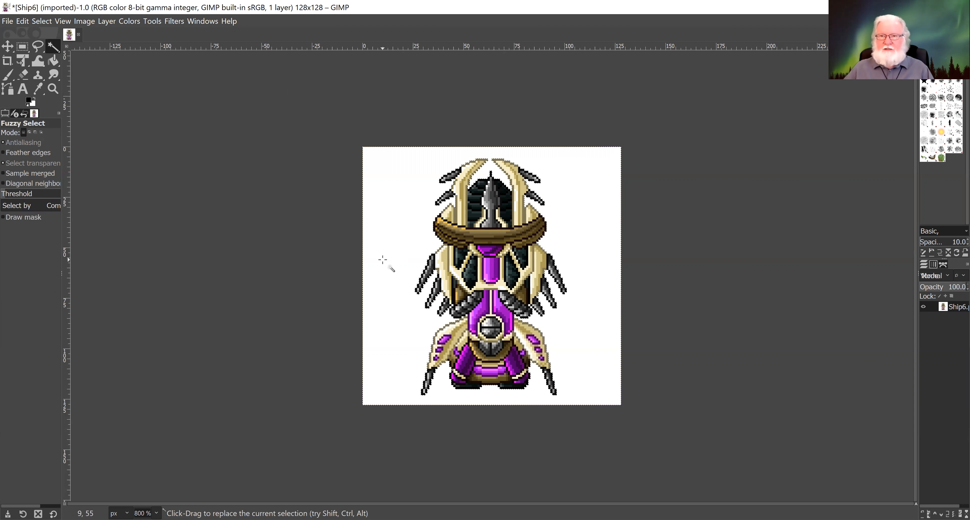
key(Delete)
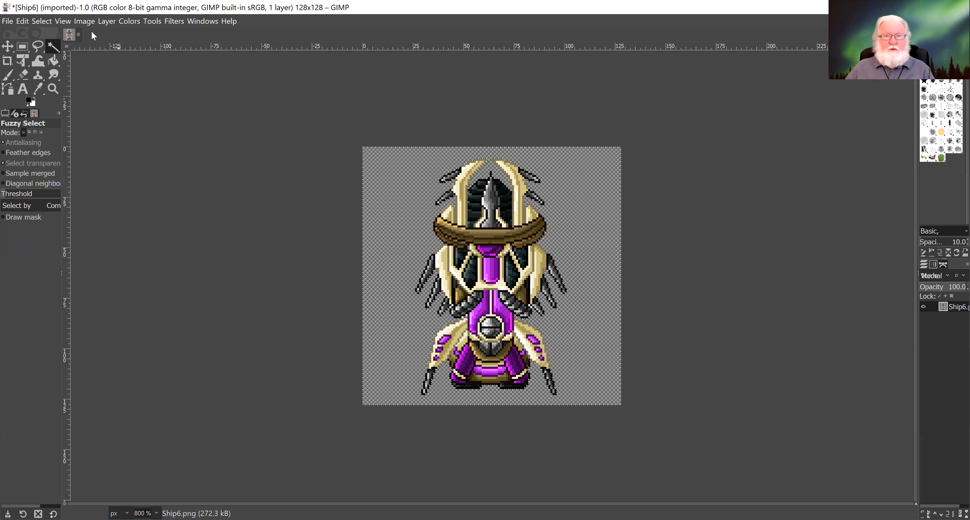
Step: Export the image as PlayerShip.png into UnityProjects/SpaceInvaders03/Assets/Graphics
click(7, 22)
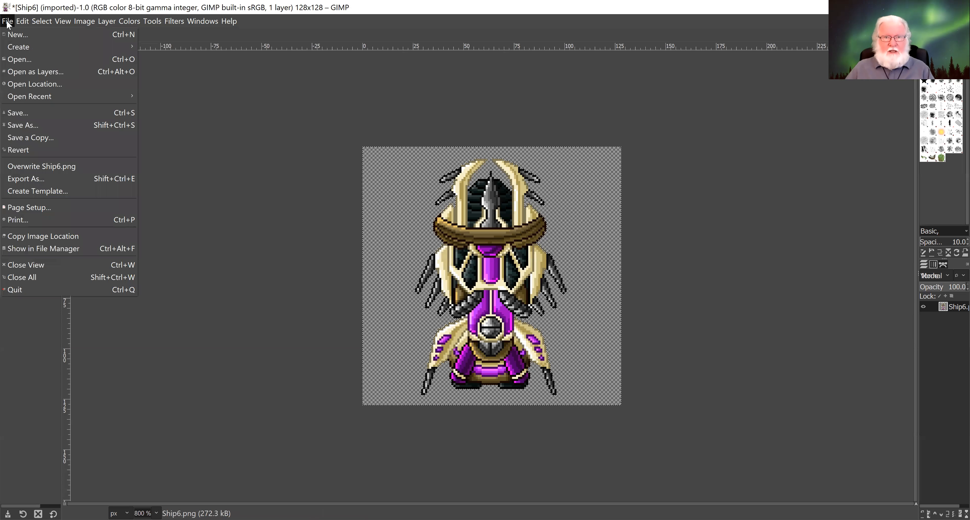
click(25, 179)
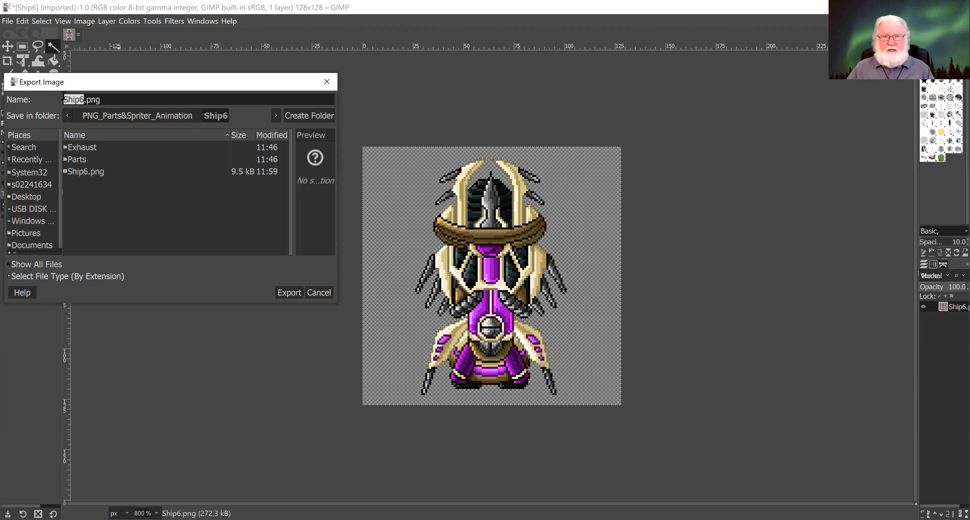
click(68, 116)
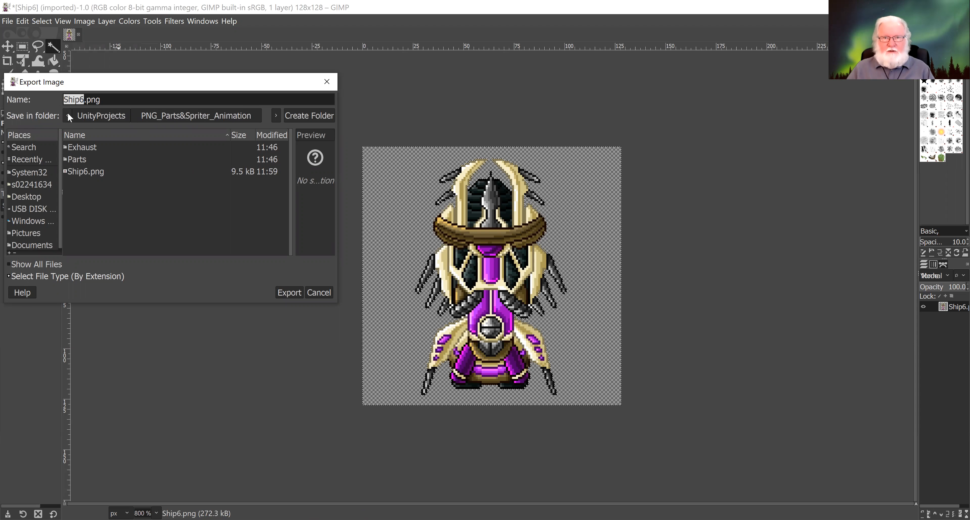
click(90, 116)
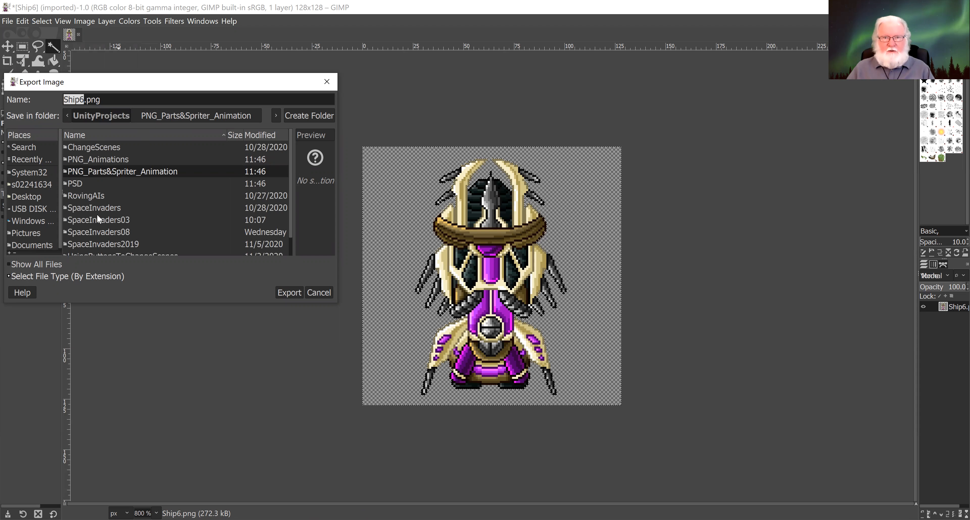
double_click(83, 220)
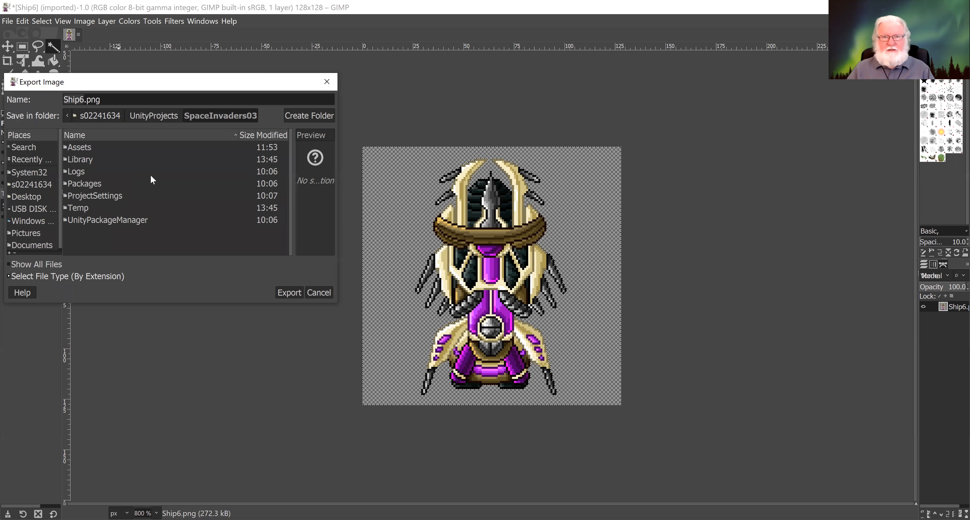
double_click(81, 147)
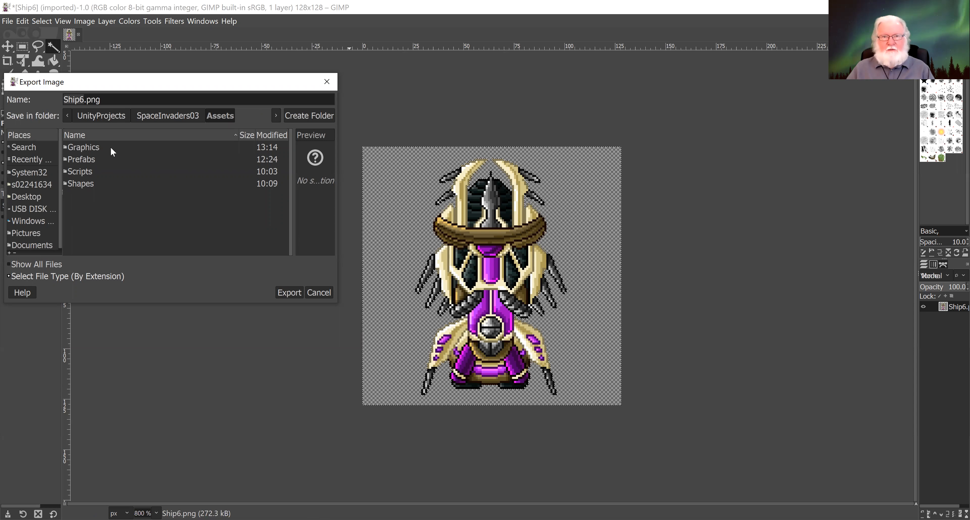
double_click(75, 147)
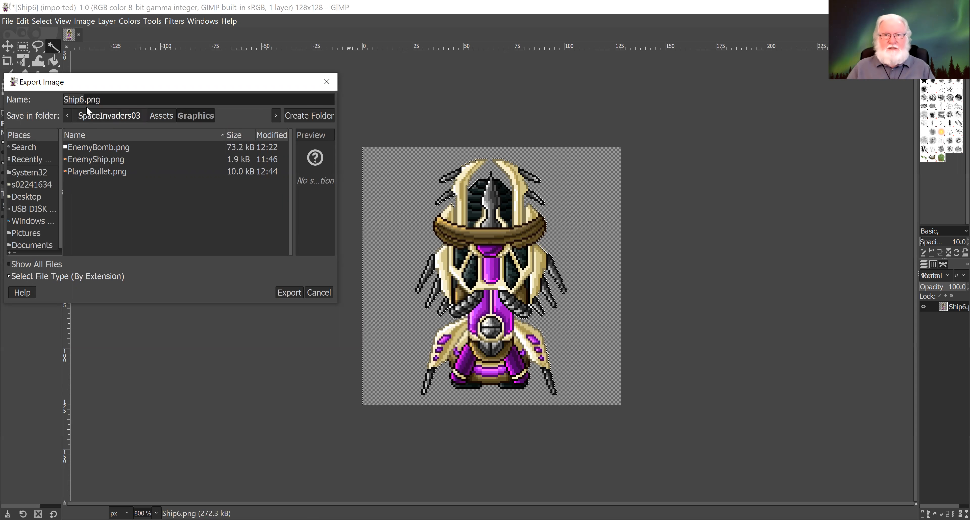
click(83, 100)
drag(86, 99, 51, 99)
text(PlayerShip)
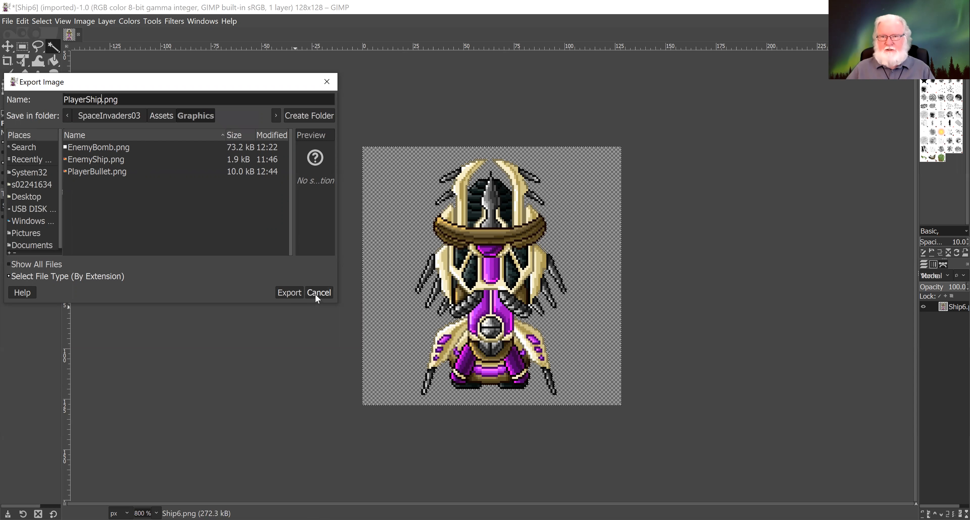
click(287, 293)
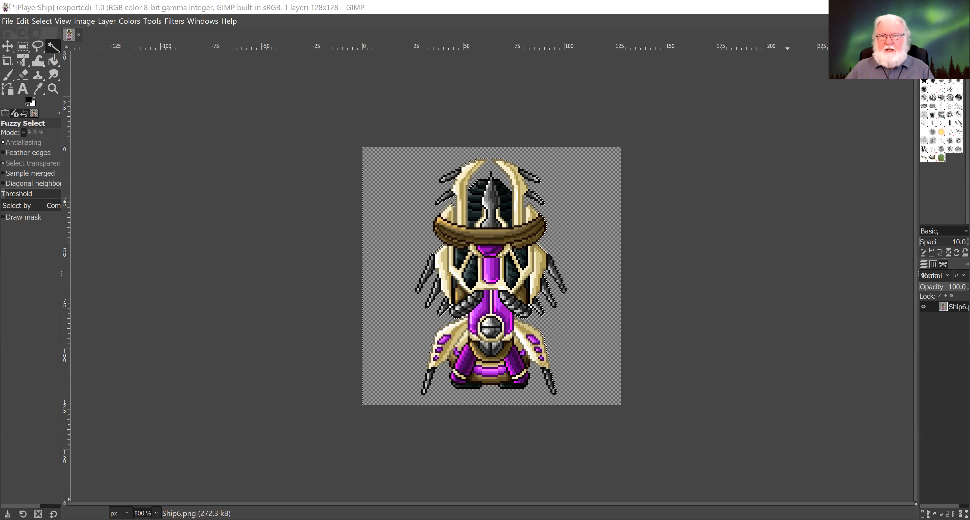
Step: Switch to Unity and set the Enemy and Player objects back to the Enemy and Player placeholder sprites from the Shapes folder
key(alt+Tab)
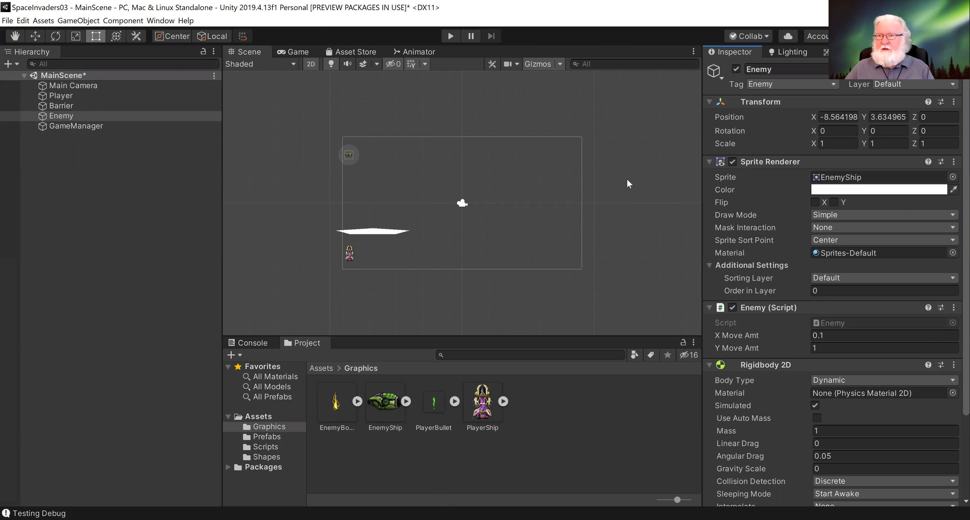
click(877, 178)
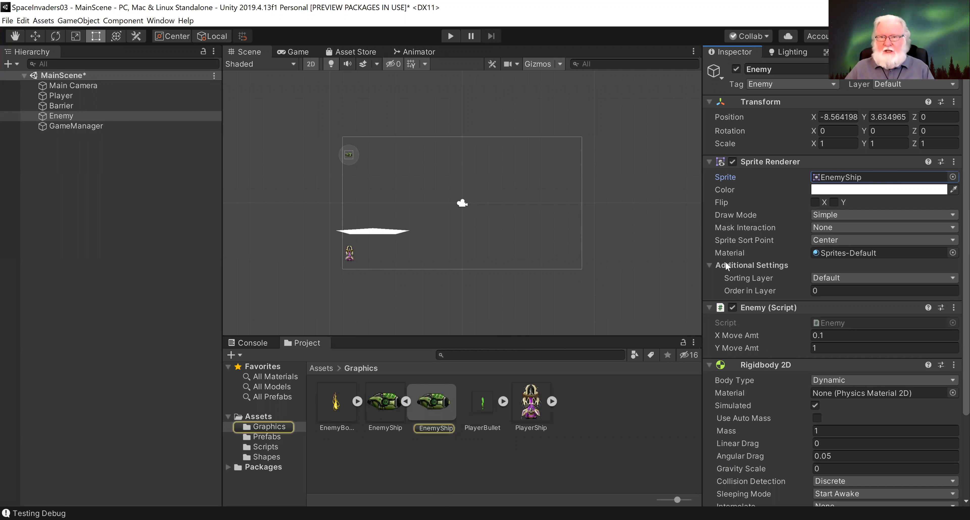
click(268, 456)
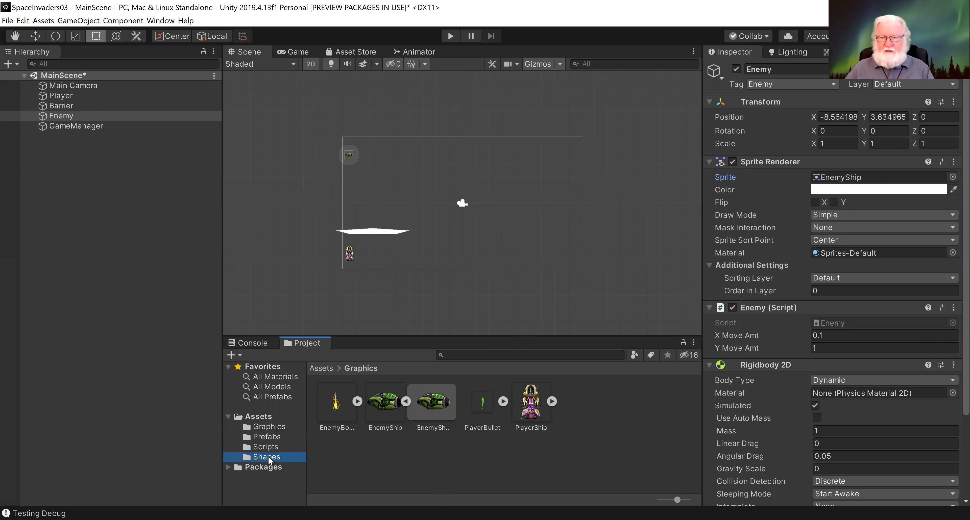
drag(432, 401, 880, 177)
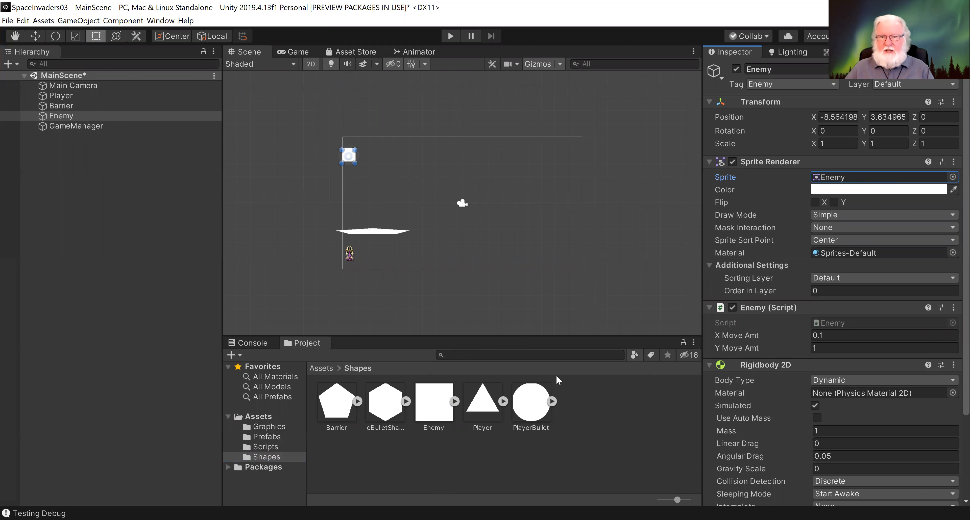
click(67, 97)
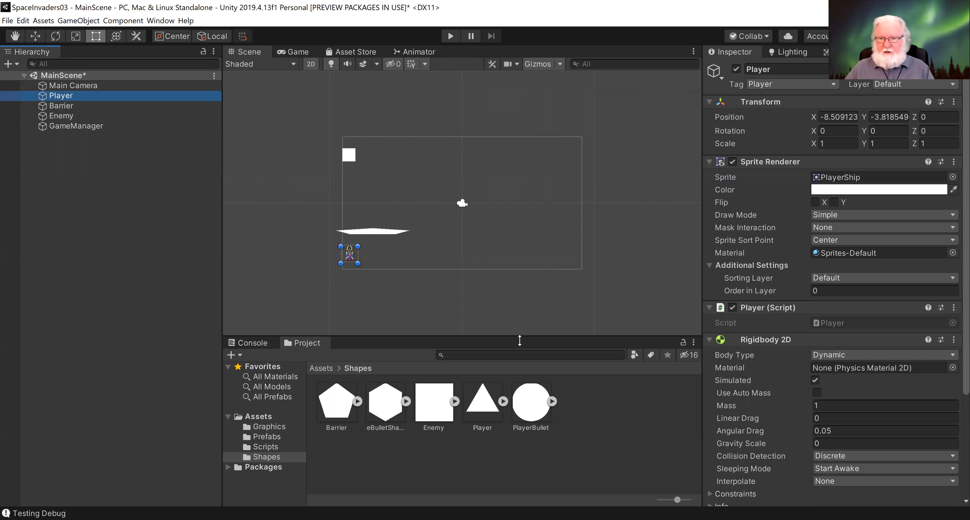
drag(484, 403, 876, 178)
click(75, 231)
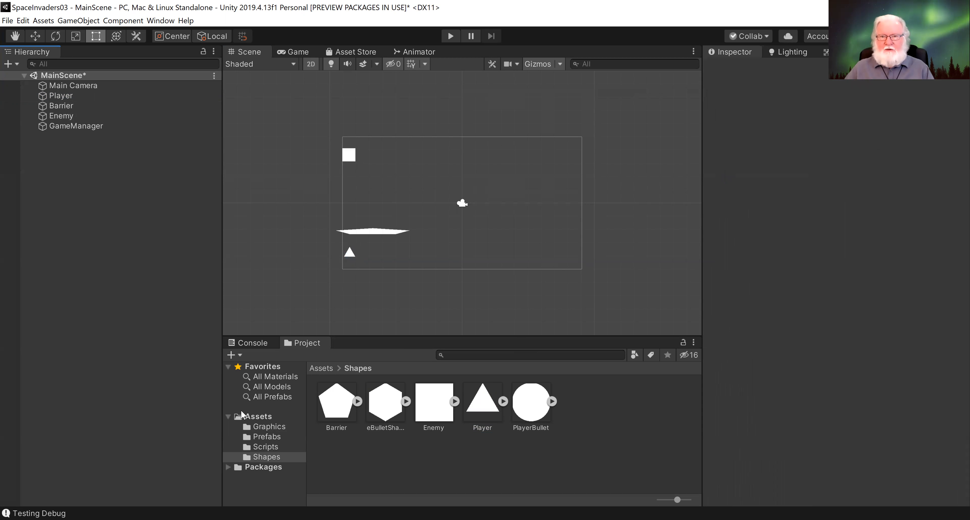
Step: Assign the PlayerShip sprite from the Graphics folder to the Player object's Sprite Renderer
click(263, 430)
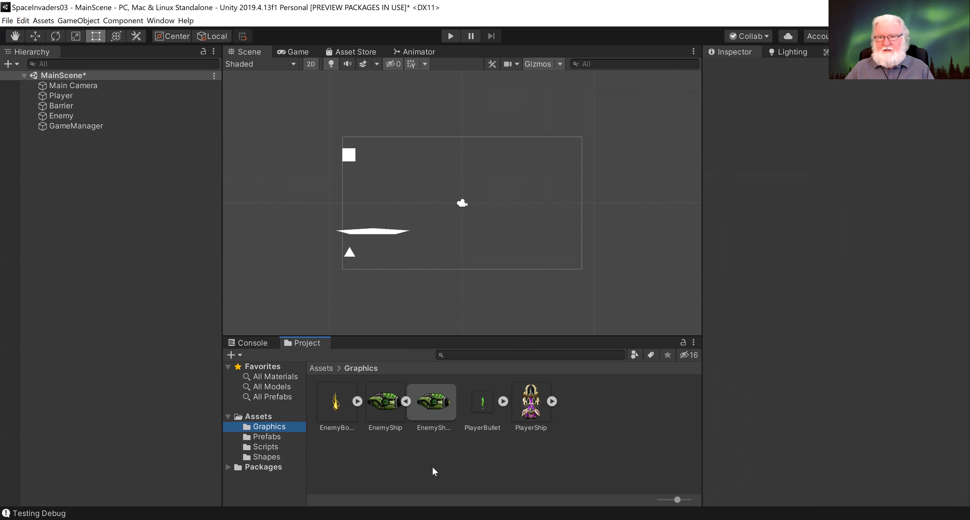
click(406, 401)
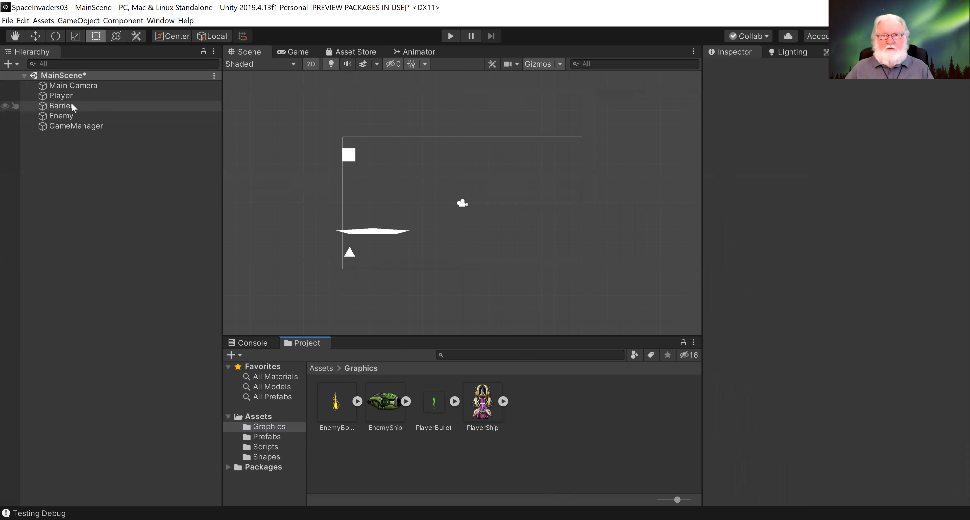
click(59, 96)
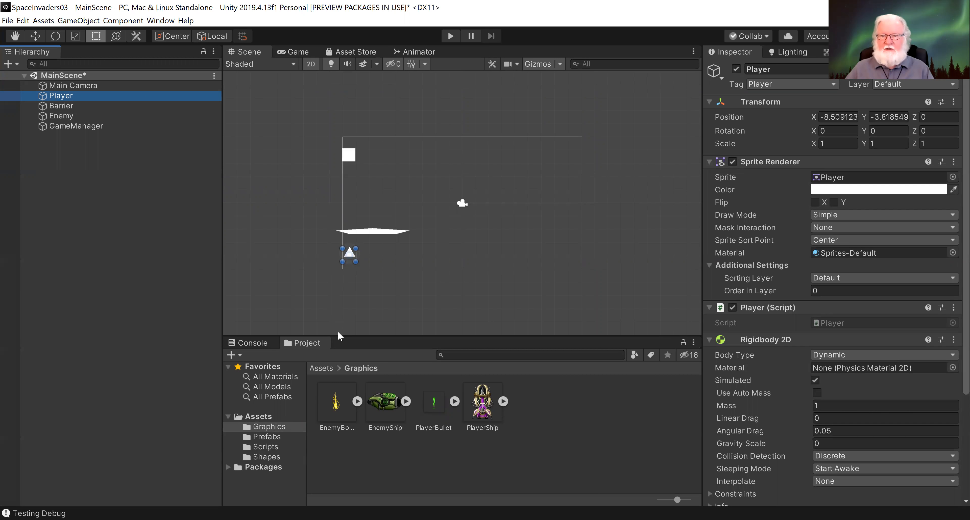
click(482, 408)
drag(481, 409, 872, 177)
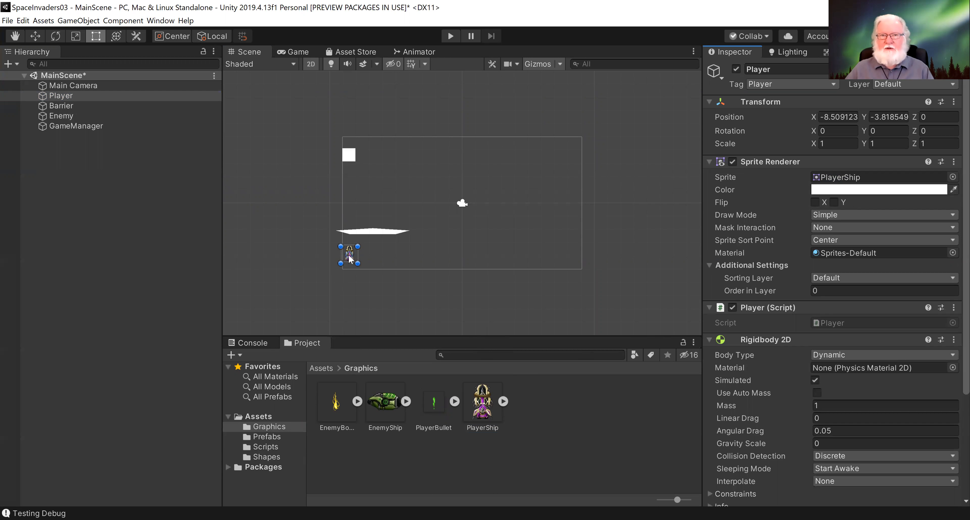
Step: Assign the EnemyShip sprite from the Graphics folder to the Enemy object's Sprite Renderer
click(67, 116)
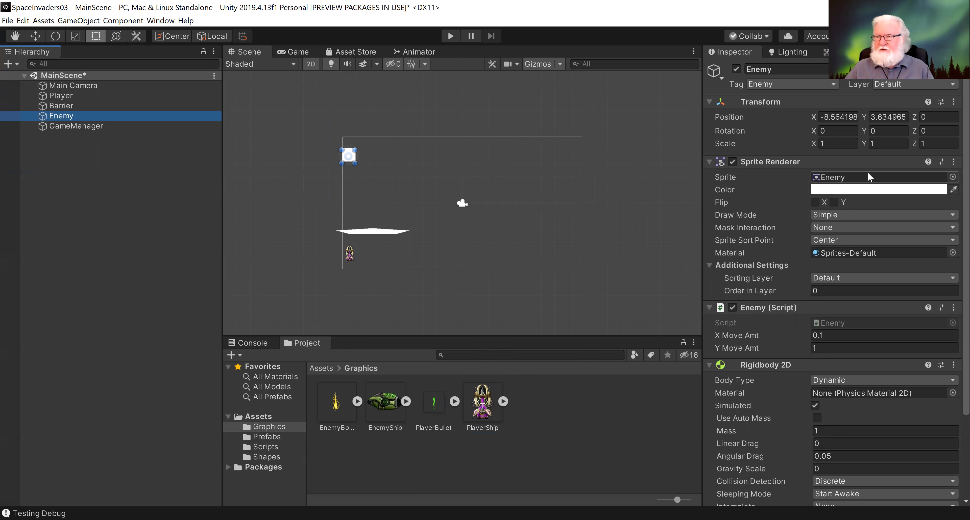
click(952, 177)
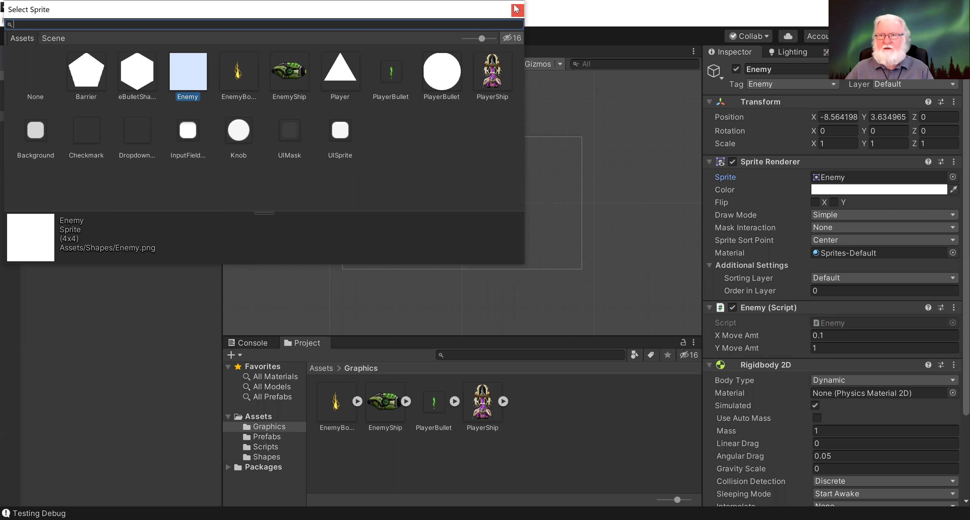
click(518, 11)
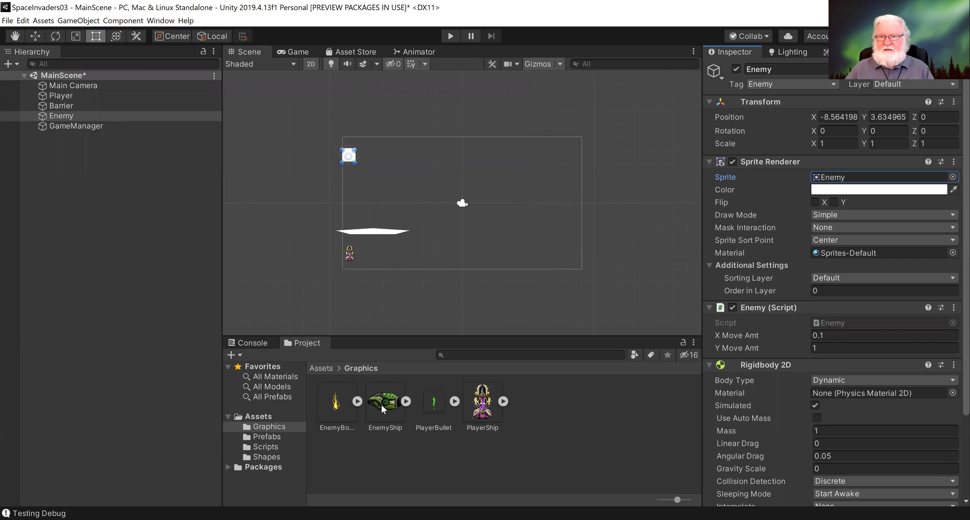
drag(383, 409, 881, 178)
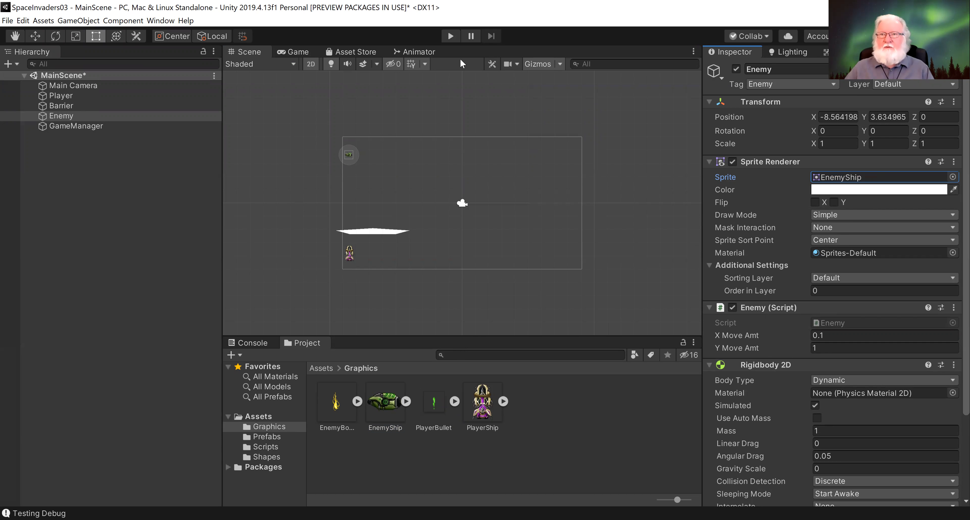
Step: Run the game, test moving the player ship both ways and firing bullets, and stop play mode
click(451, 34)
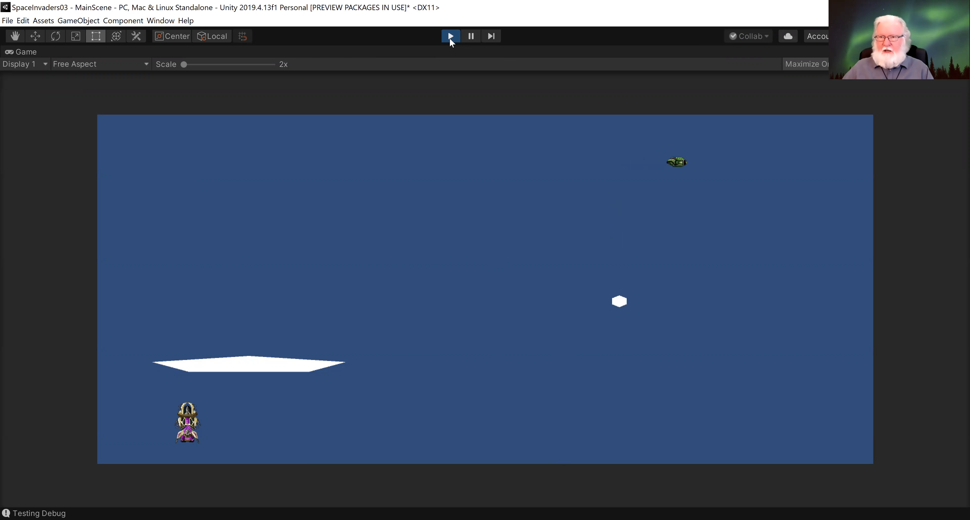
key(Right)
key(space)
key(space)
key(space)
key(space)
key(space)
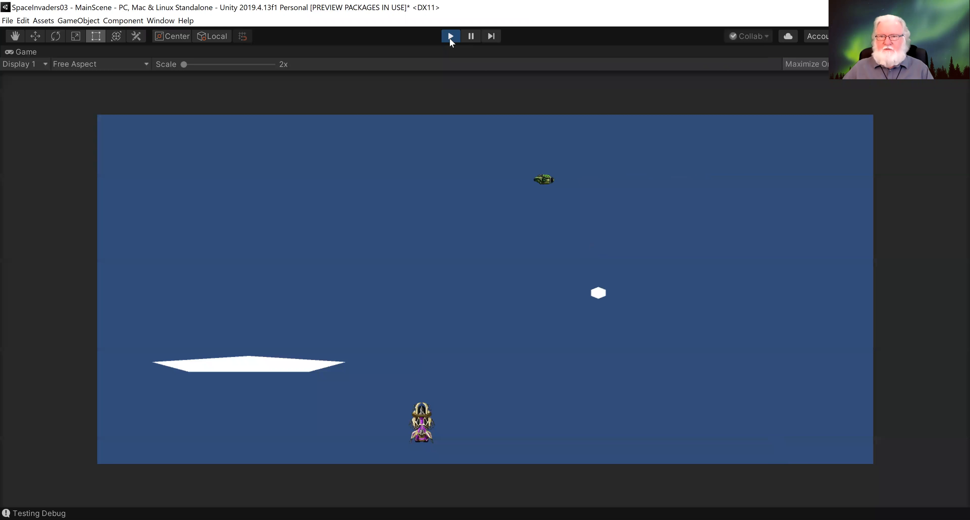
key(Left)
key(space)
key(space)
key(space)
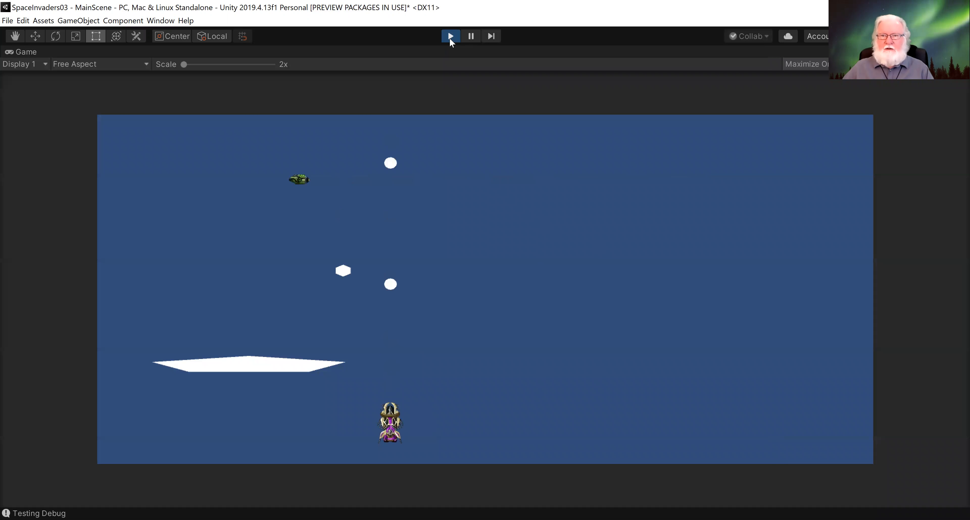
key(Left)
key(Right)
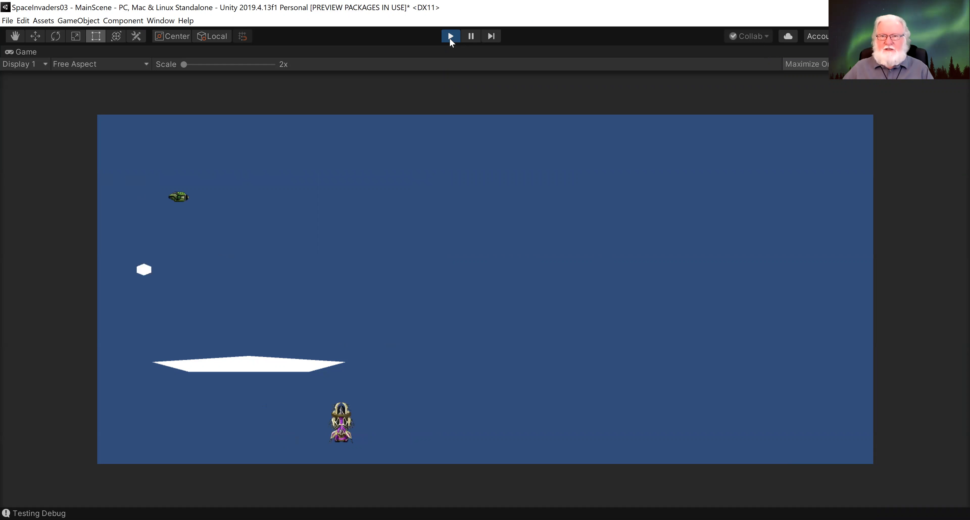
key(space)
key(space)
key(space)
key(space)
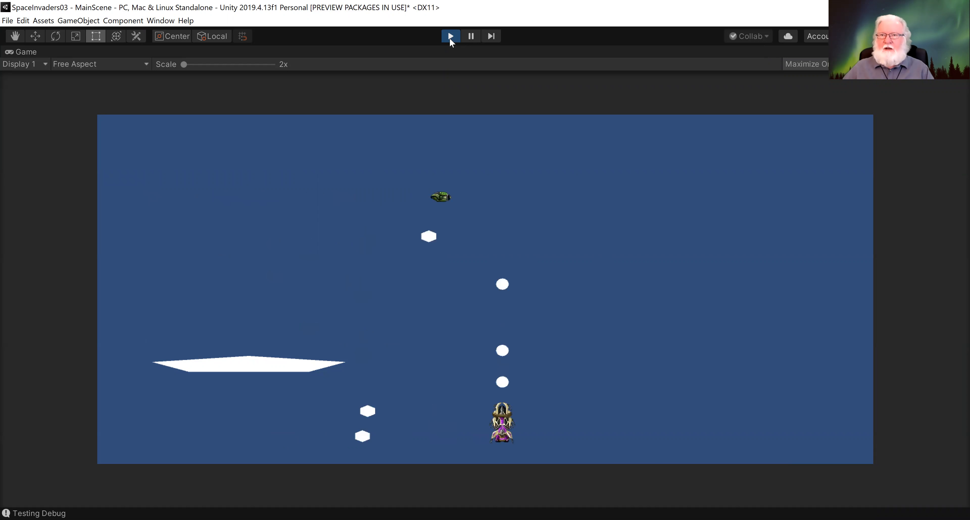
key(Left)
key(Left)
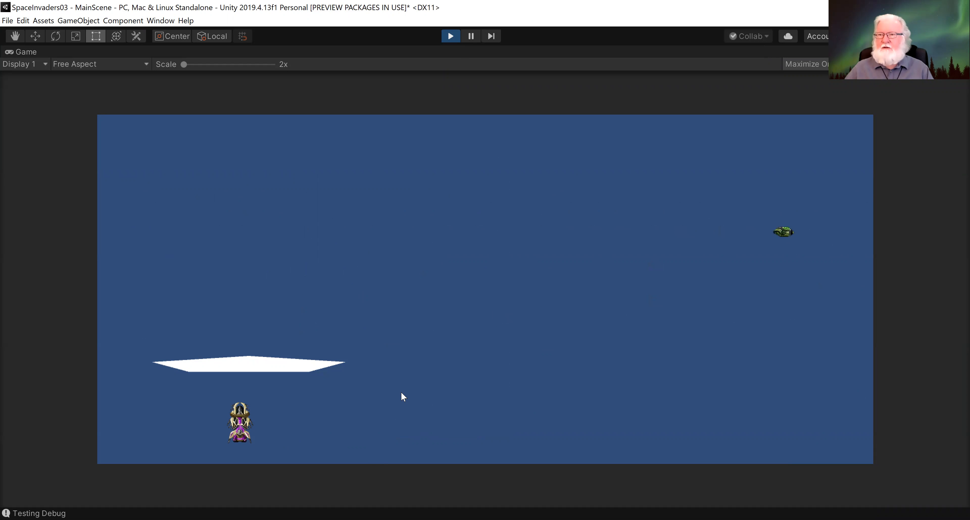
click(451, 36)
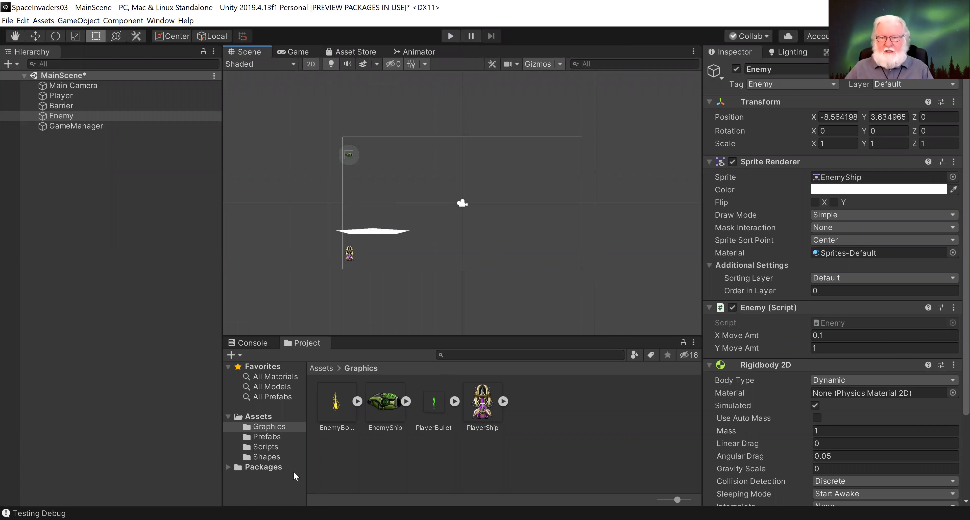
Step: Replace the EnemyBullet prefab's sprite with EnemyBomb from the Graphics folder
click(264, 458)
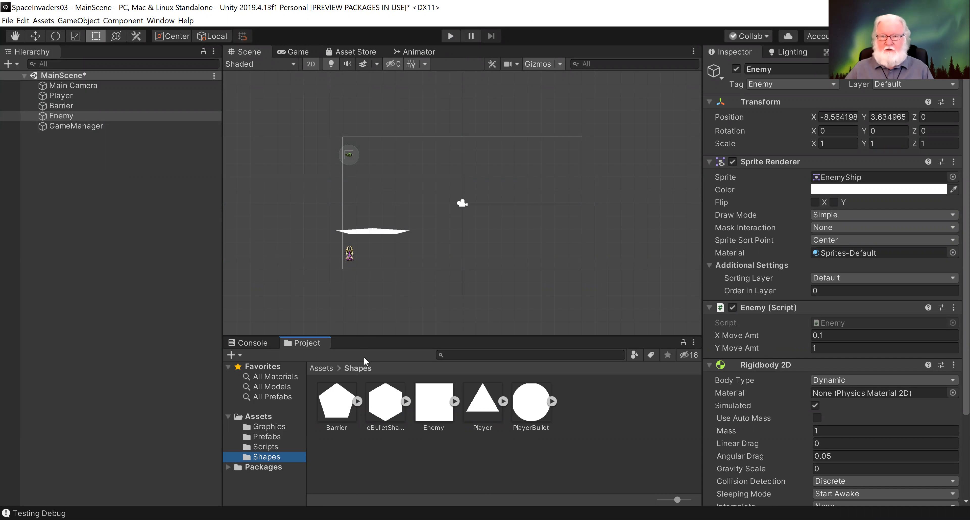
click(274, 440)
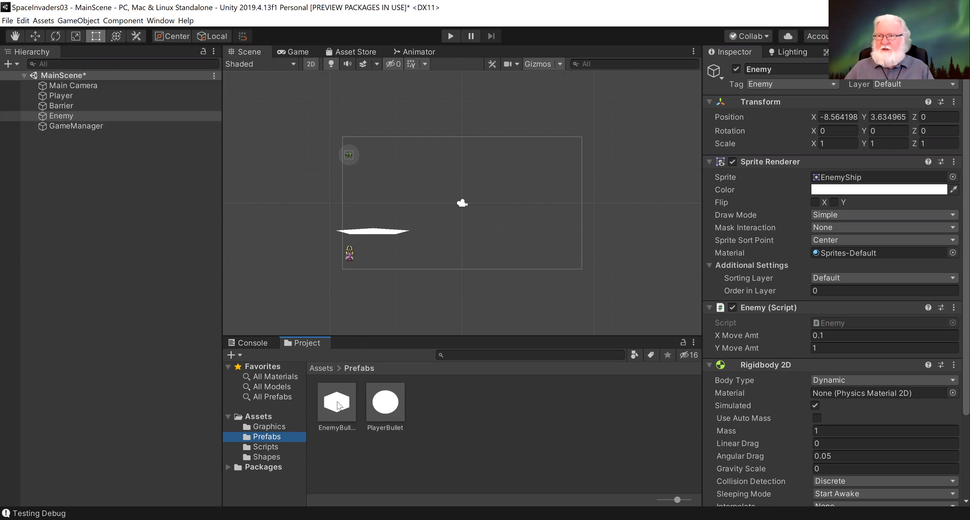
click(338, 404)
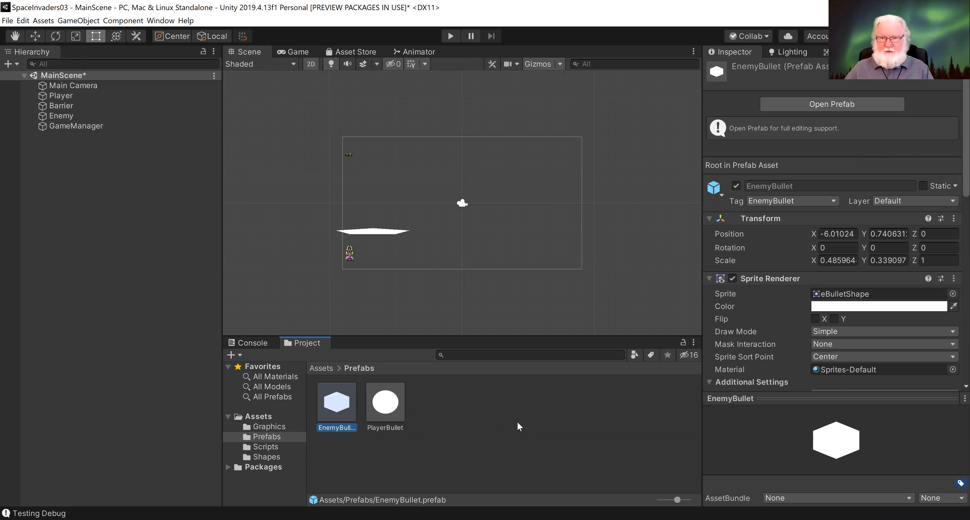
click(262, 426)
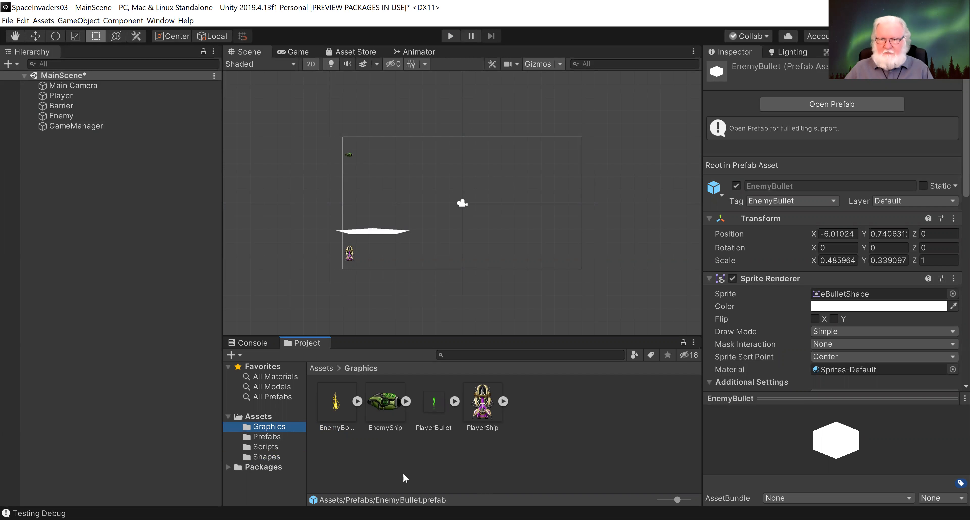
drag(338, 410, 901, 292)
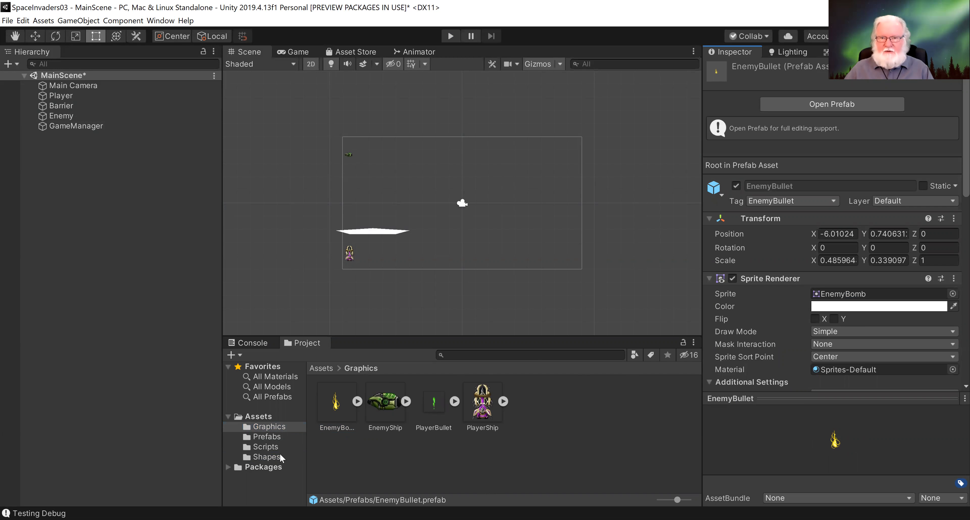
Step: Replace the PlayerBullet prefab's sprite with the PlayerBullet image from the Graphics folder
click(266, 437)
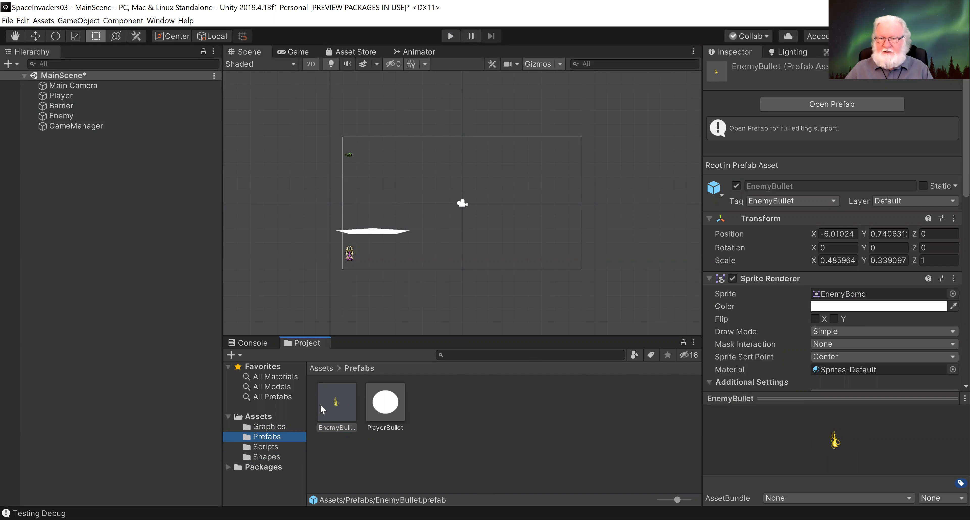
click(388, 411)
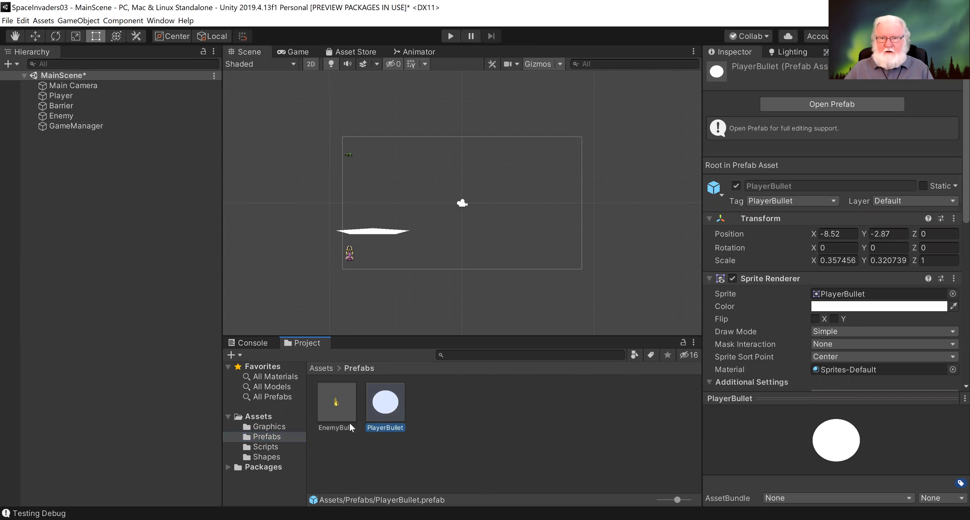
click(265, 428)
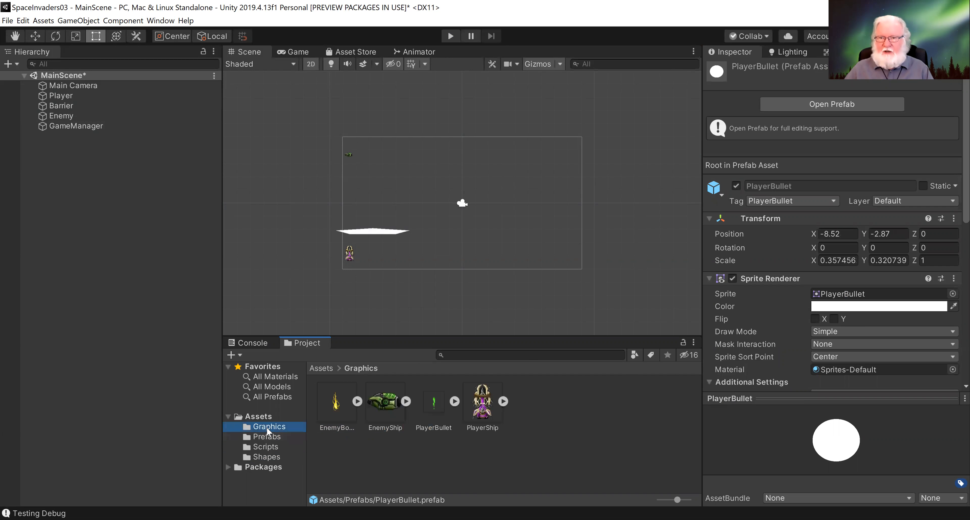
drag(435, 404, 883, 296)
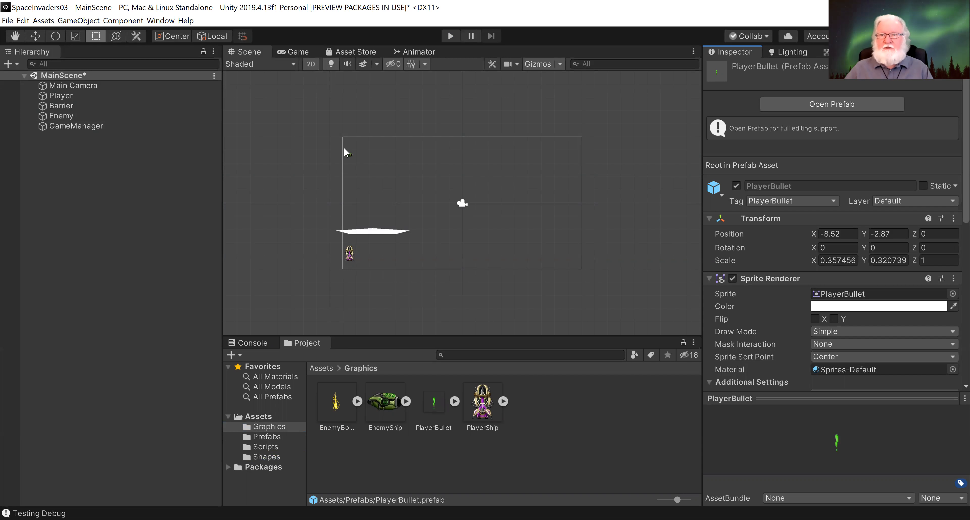
Step: Run the game to test ship movement and the new player bullets, stop it, and briefly rerun it to watch the enemy bombs
click(450, 36)
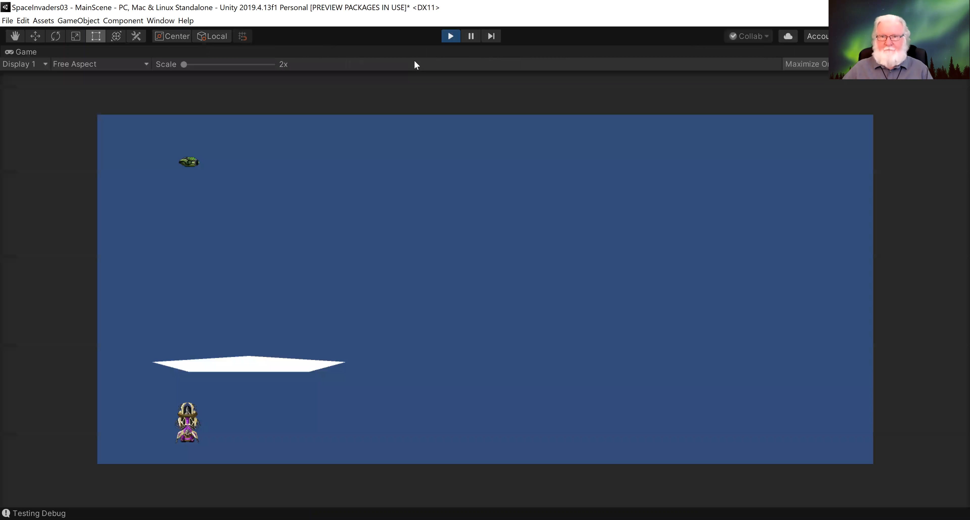
key(Right)
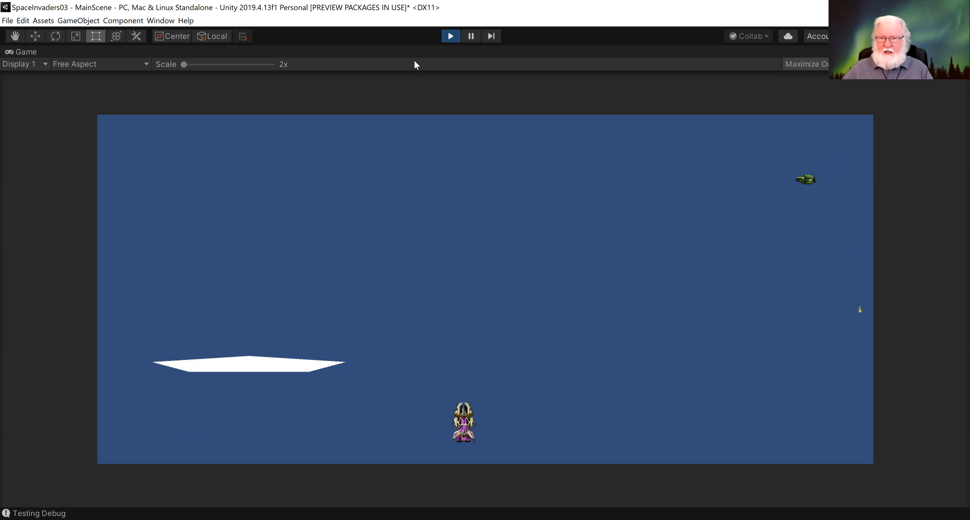
key(Right)
key(space)
key(Left)
key(space)
key(Right)
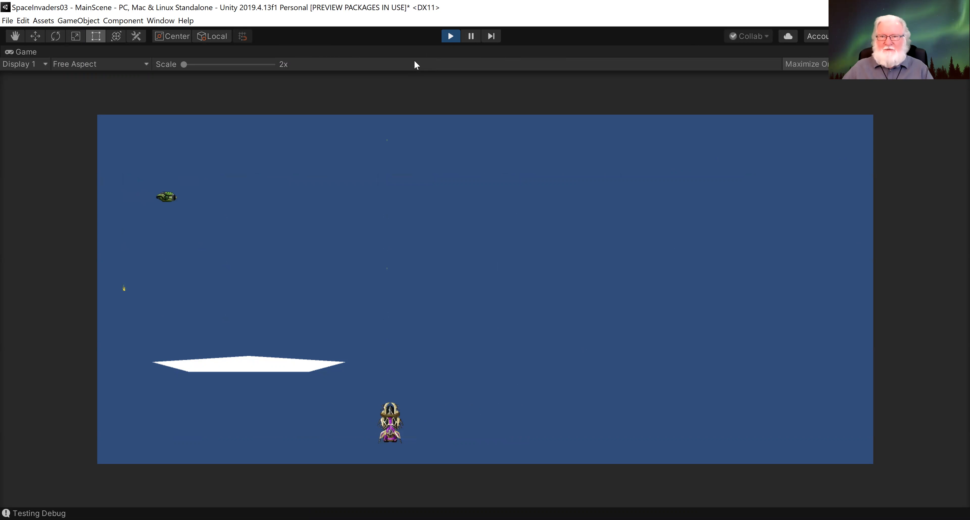
key(space)
key(space)
key(space)
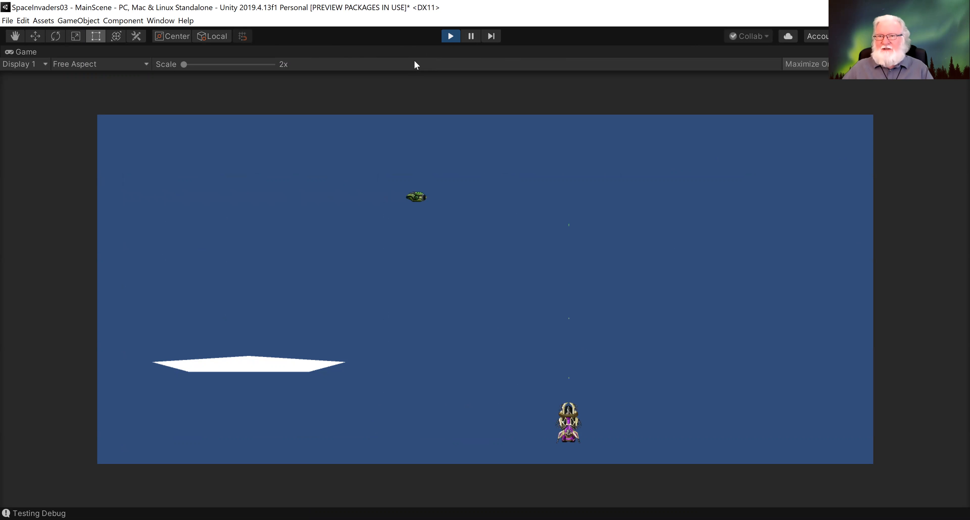
key(Left)
key(Left)
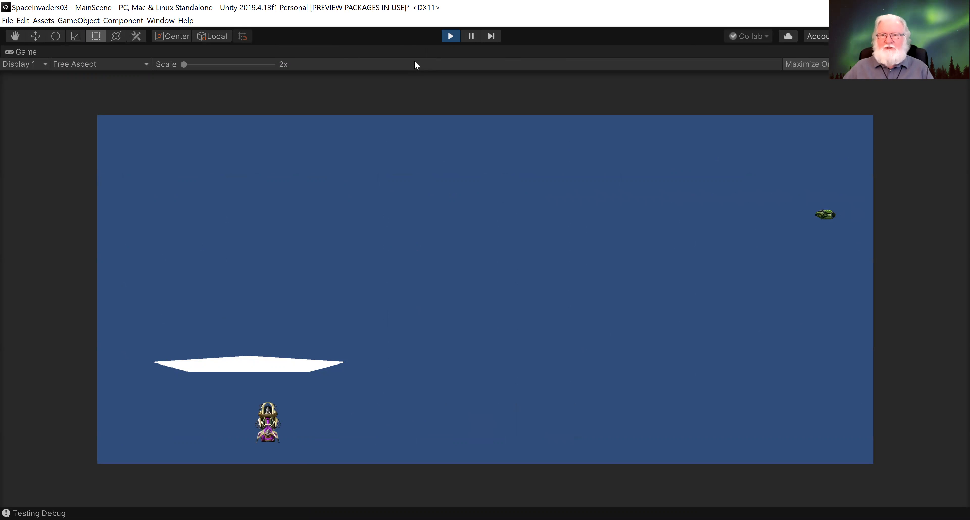
click(449, 35)
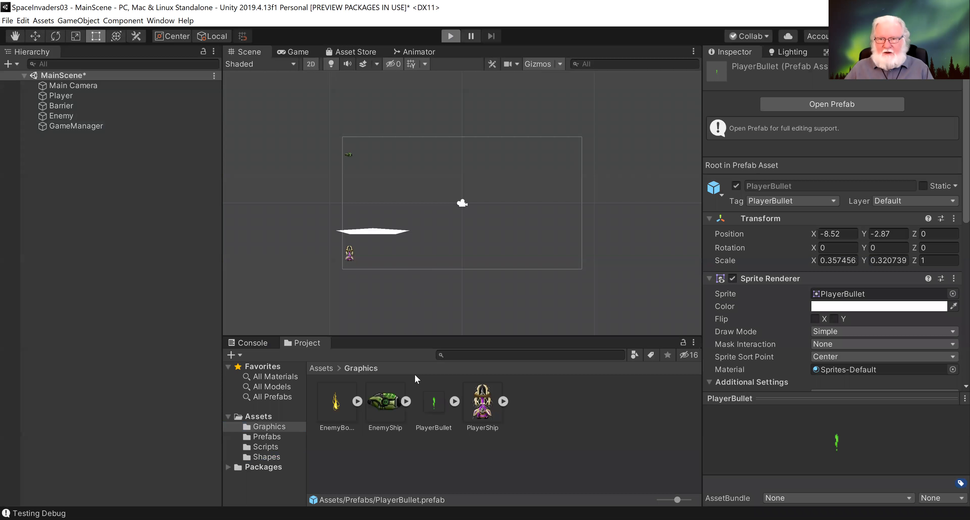
key(ctrl+p)
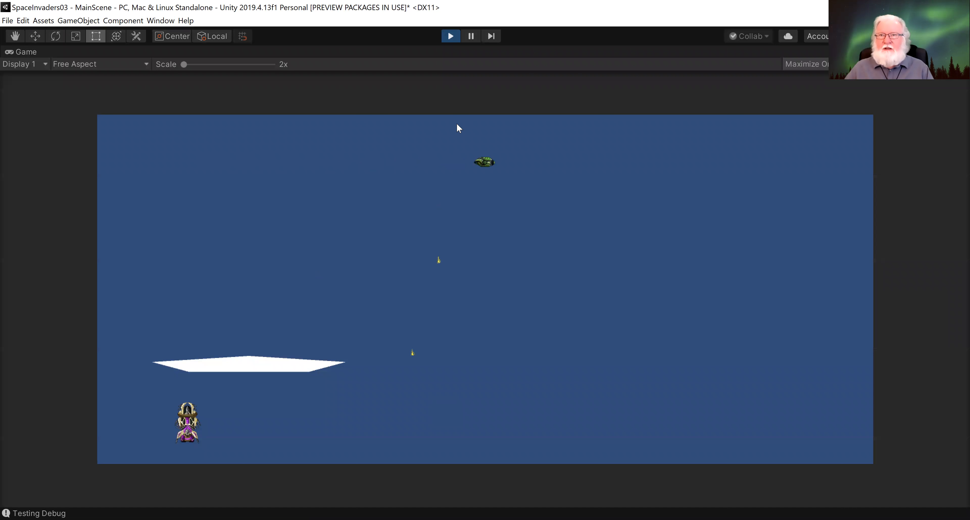
click(451, 36)
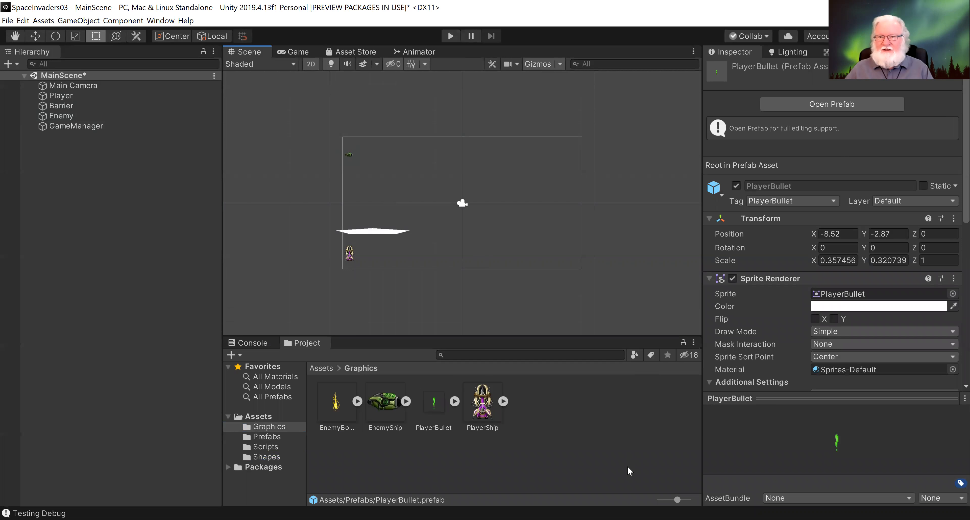
Step: Set the PlayerBullet prefab's X and Y scale to 1 and deselect the prefab
click(432, 403)
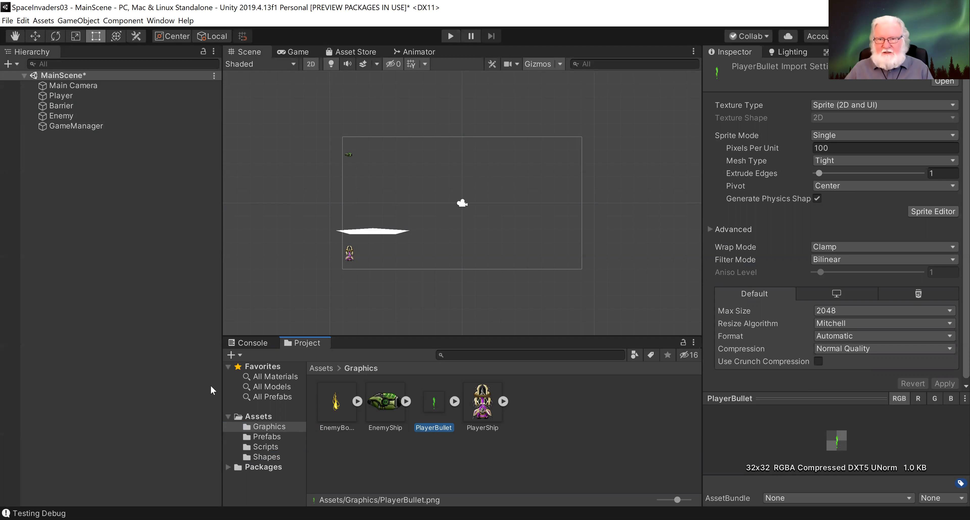
click(262, 438)
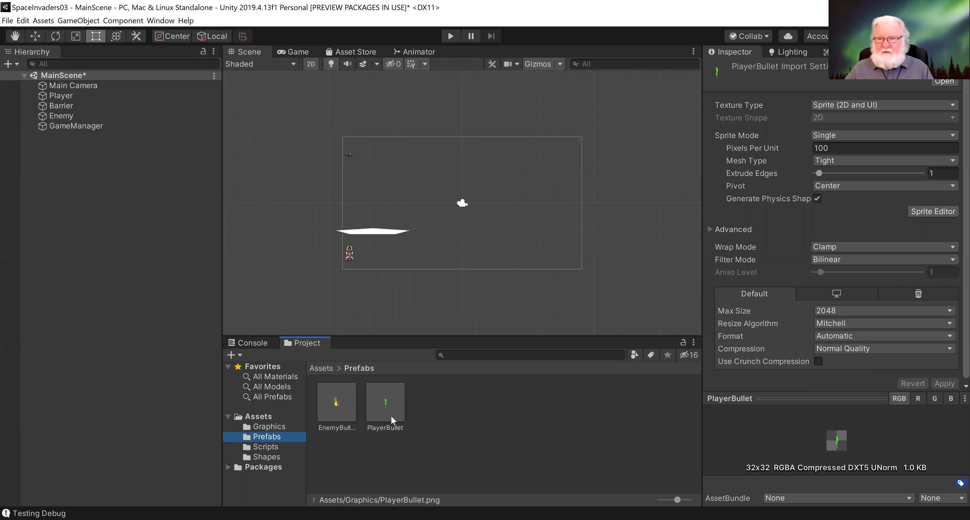
click(388, 407)
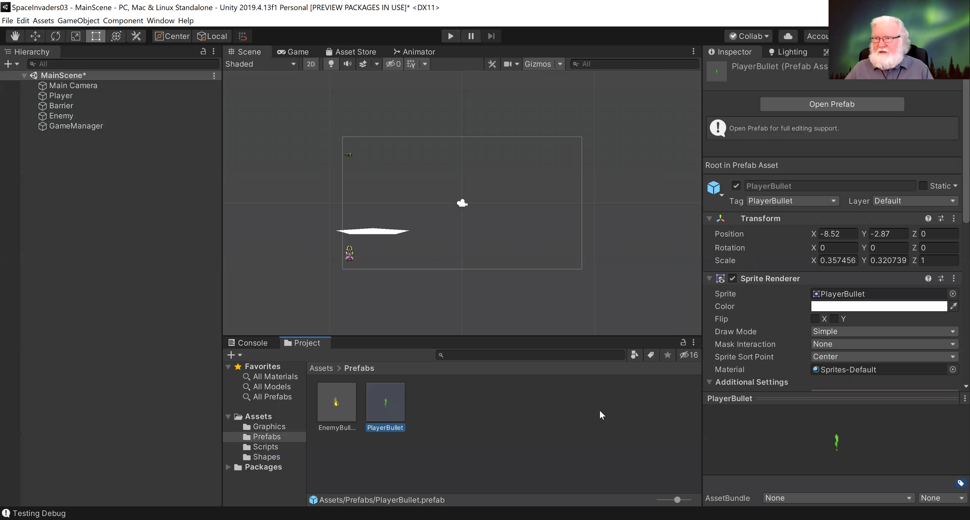
click(854, 260)
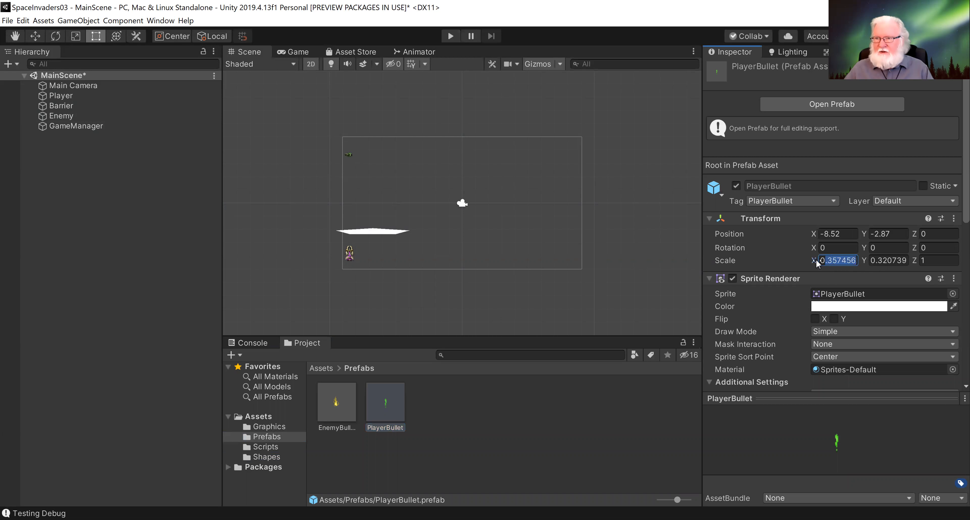
text(12)
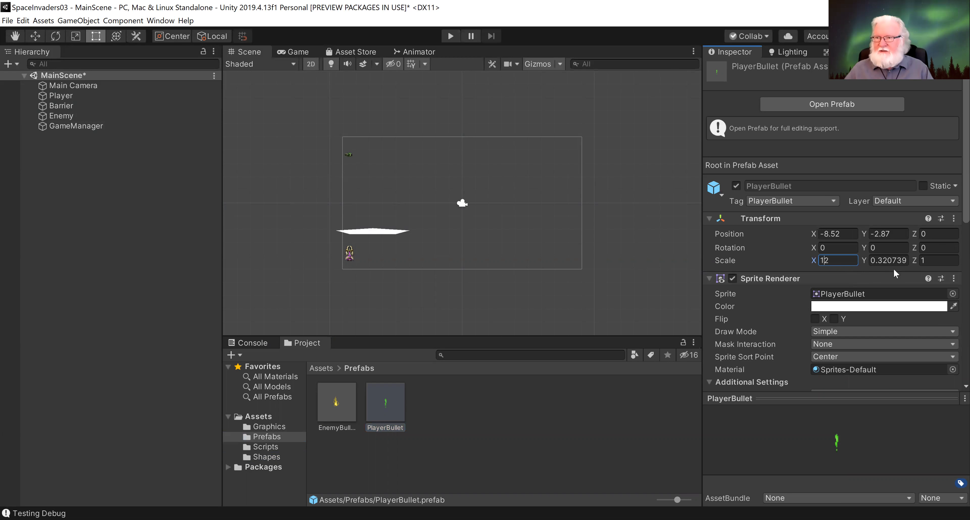
key(Delete)
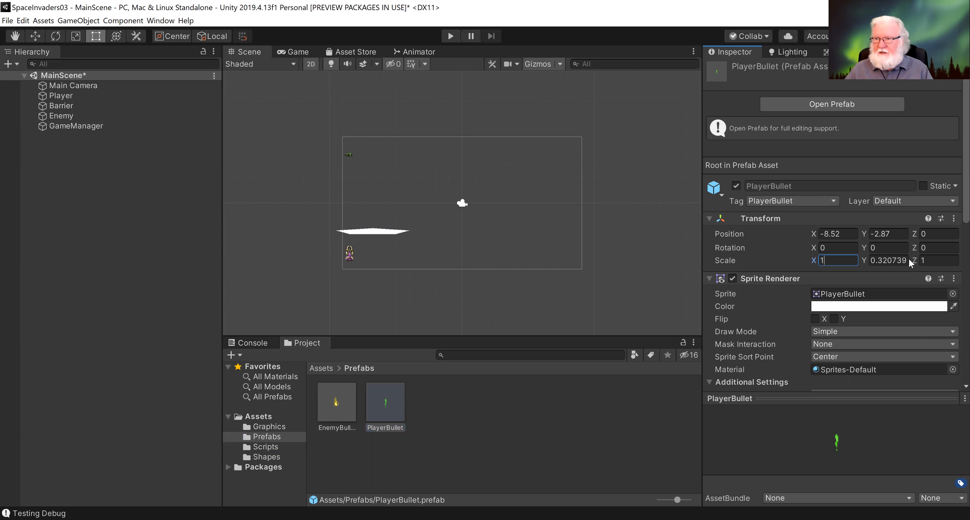
click(908, 258)
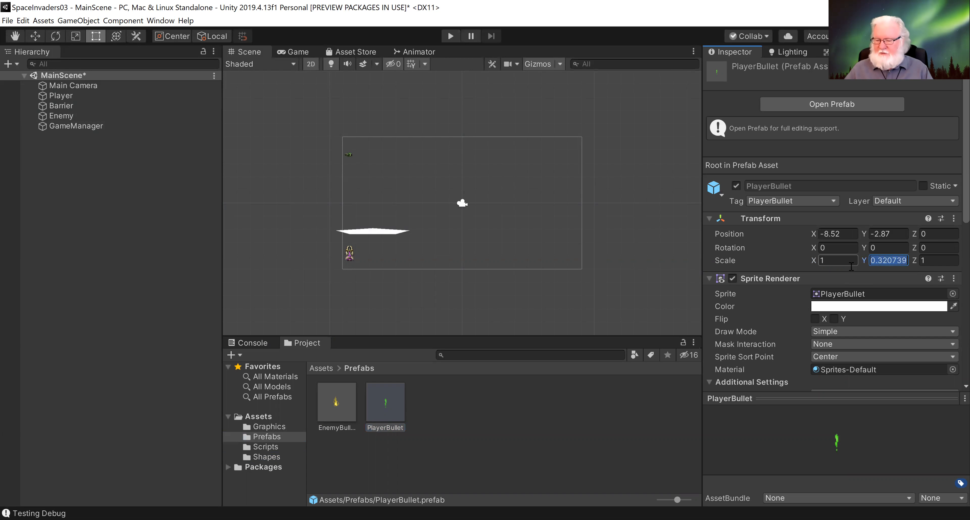
text(13)
key(Left)
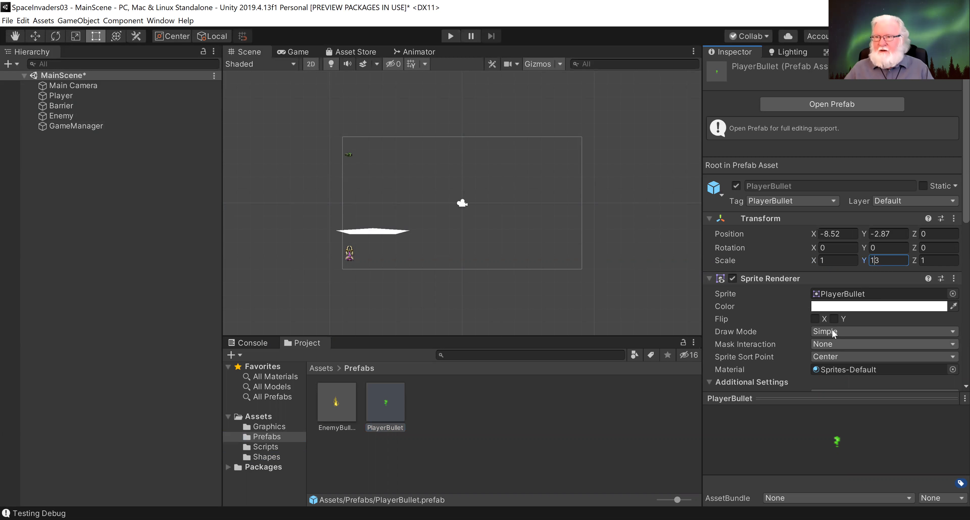
key(Delete)
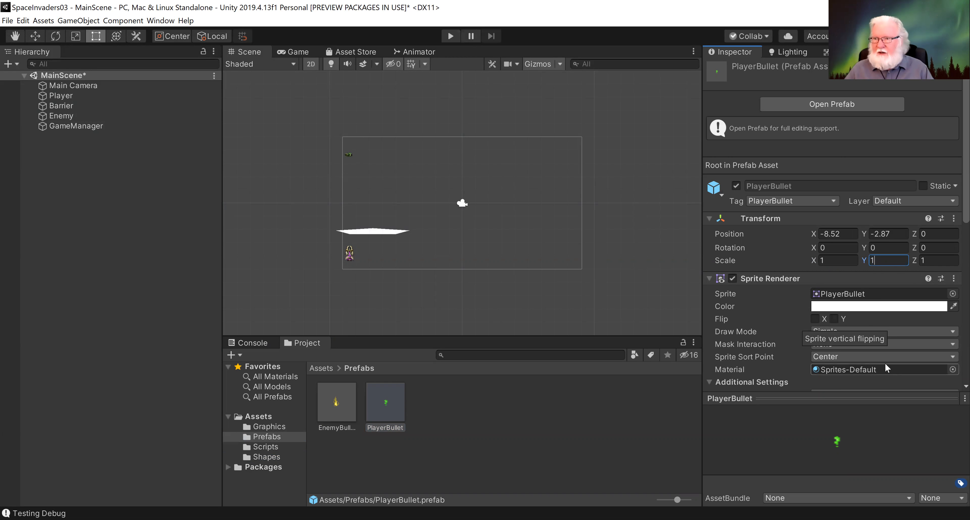
click(470, 399)
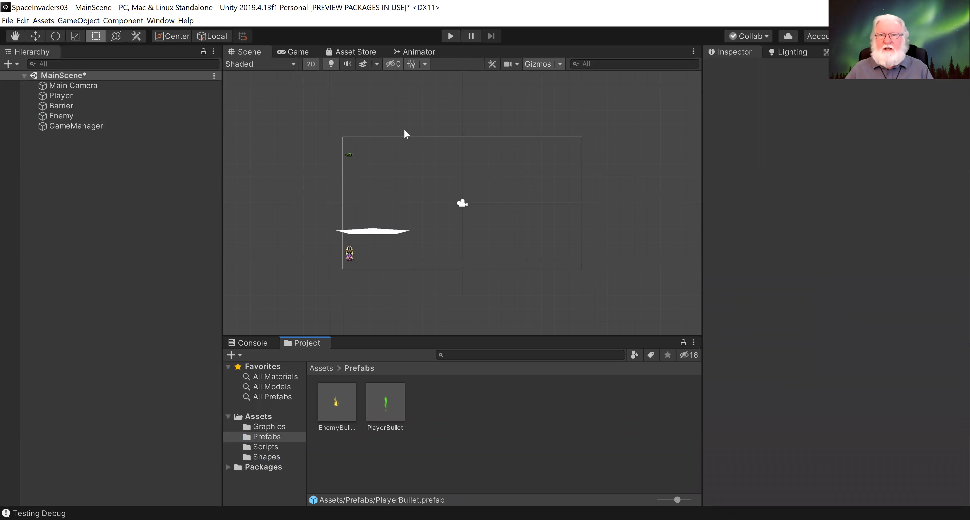
Step: Run the game, move the ship both ways while firing the rescaled bullets, and stop play mode
click(450, 37)
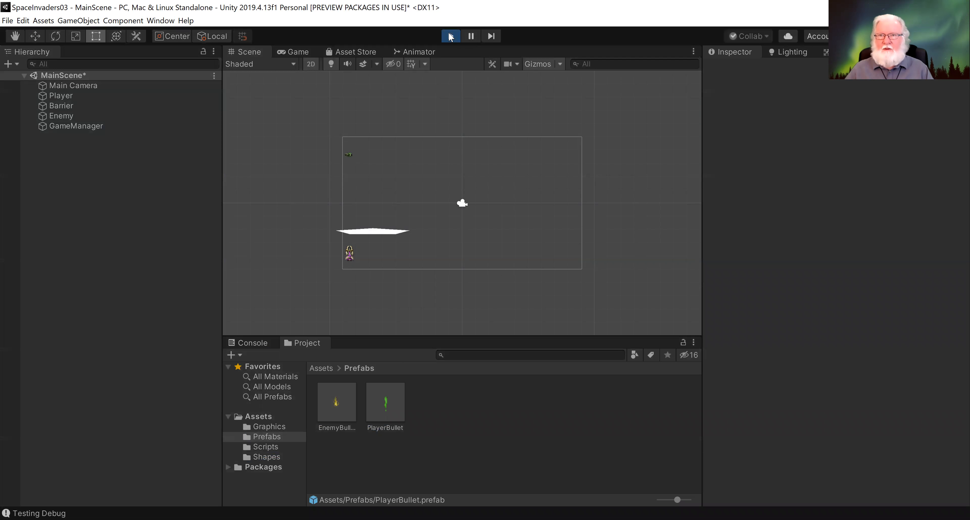
key(Right)
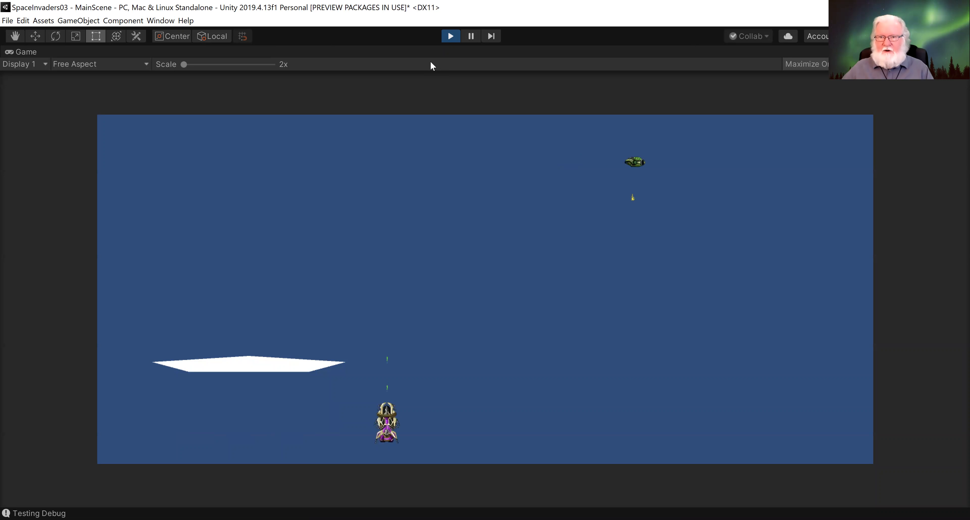
key(Right)
key(Right)
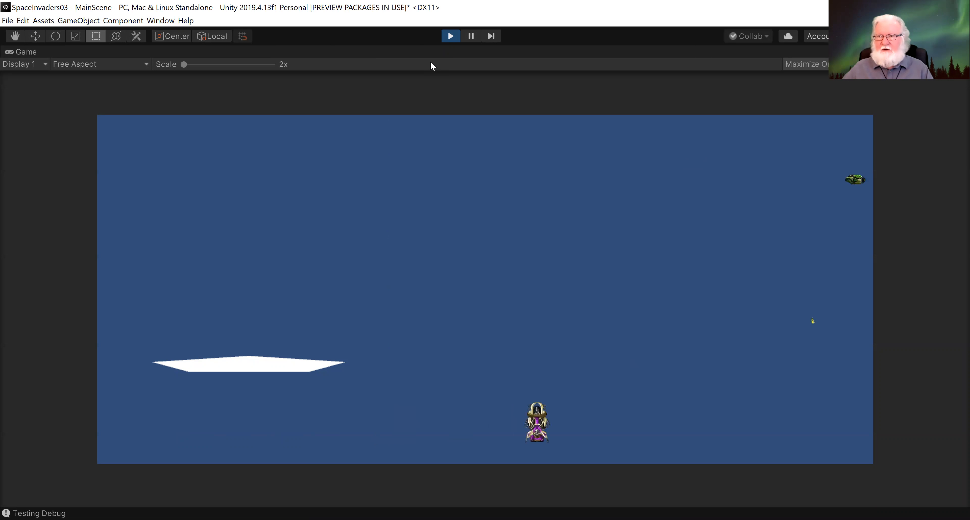
key(space)
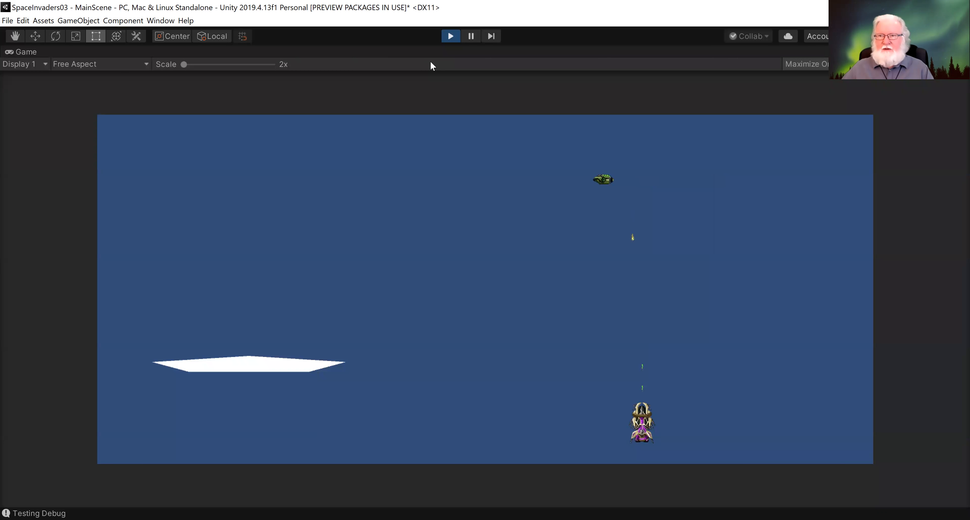
key(Left)
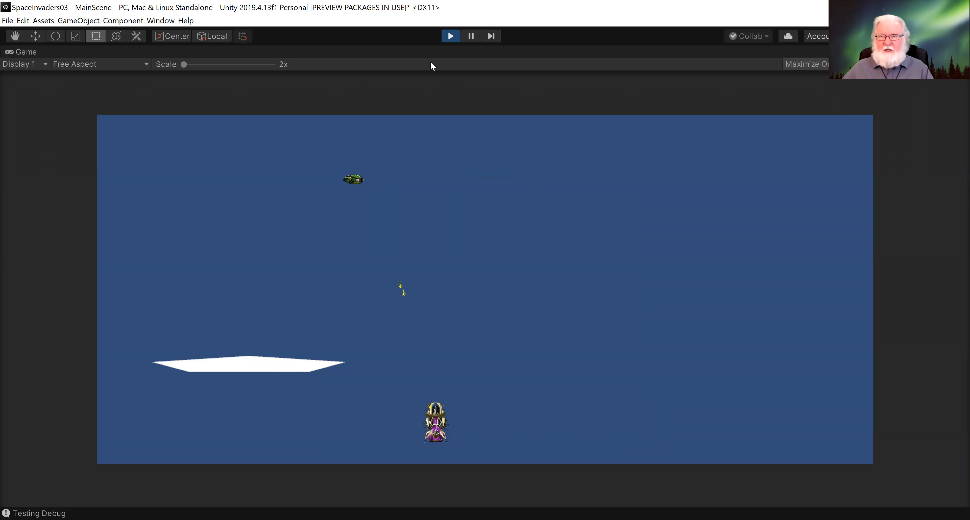
key(Right)
key(Left)
key(Right)
key(Left)
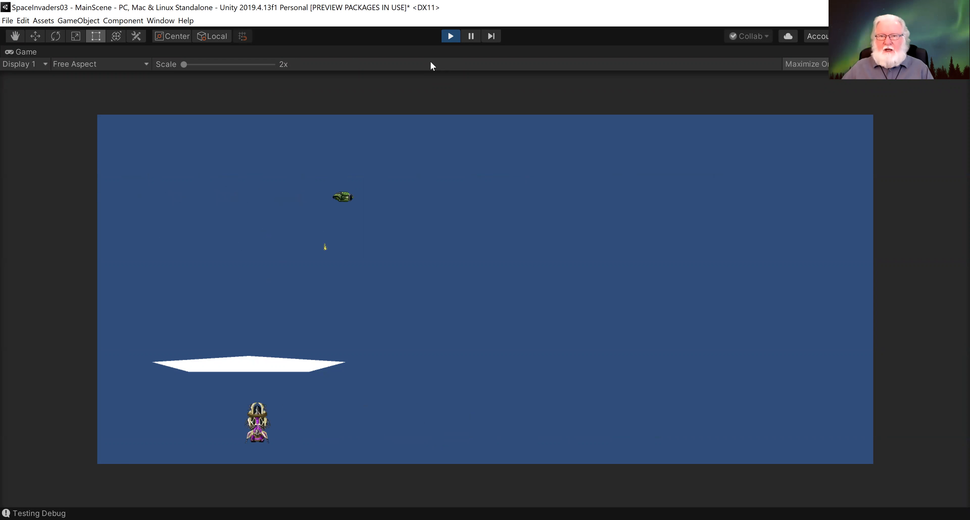
key(Right)
key(space)
key(space)
key(space)
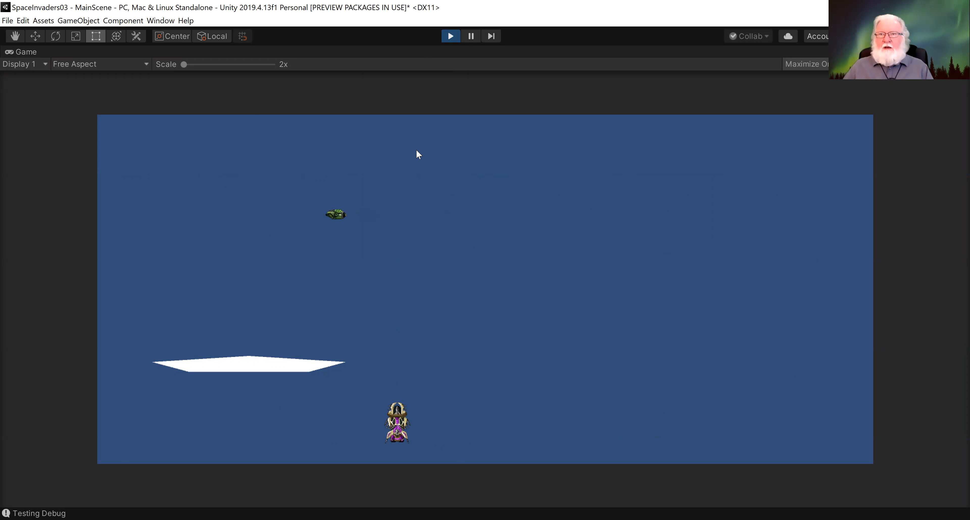
click(449, 37)
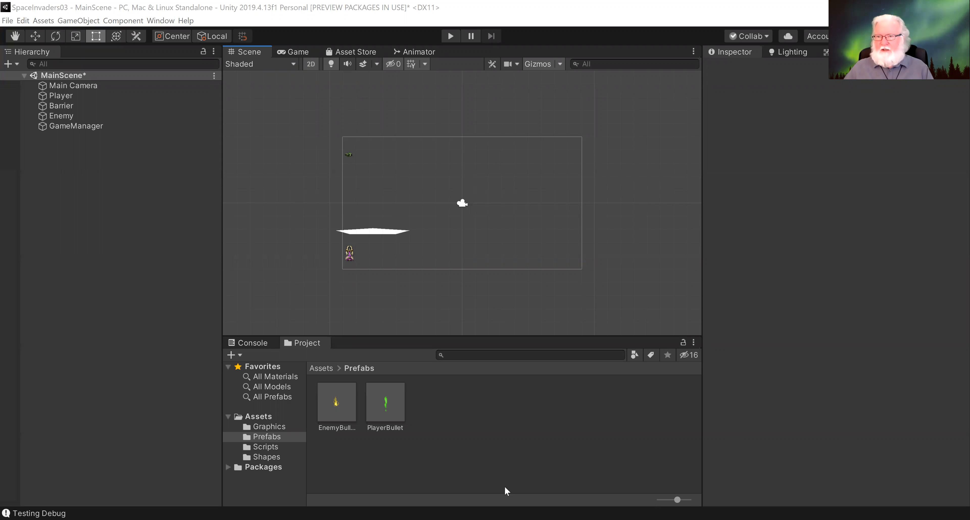
Step: Switch to File Explorer and open the Graphics folder inside the SpaceInvaders03 project's Assets folder to view the image files
key(alt+Tab)
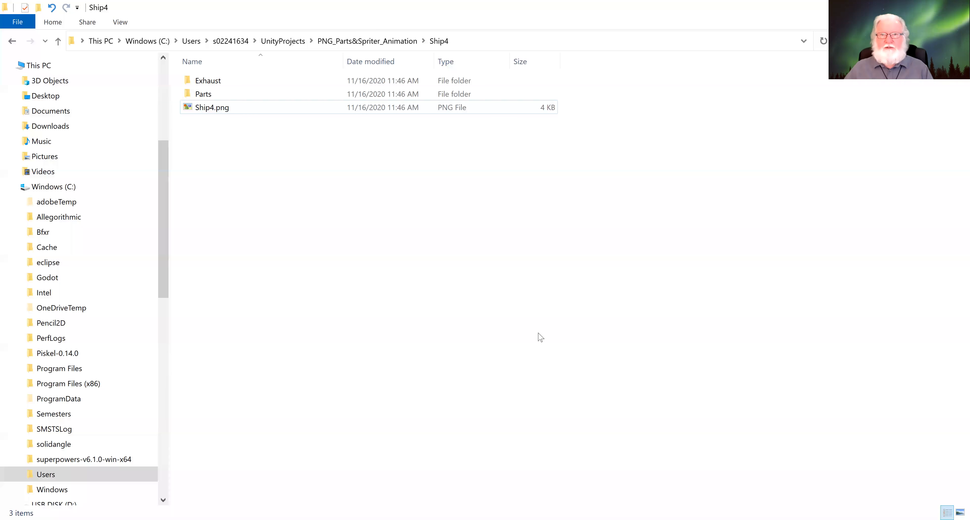
click(274, 40)
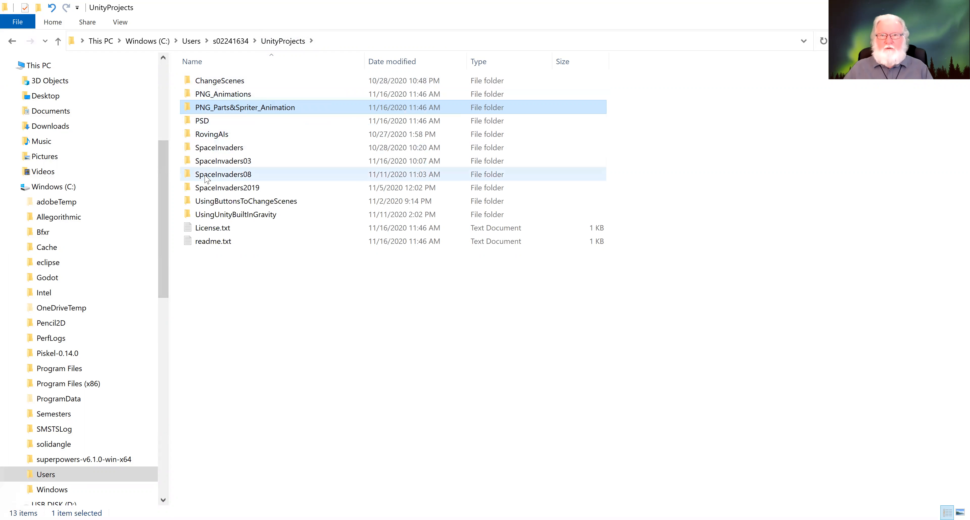
double_click(222, 162)
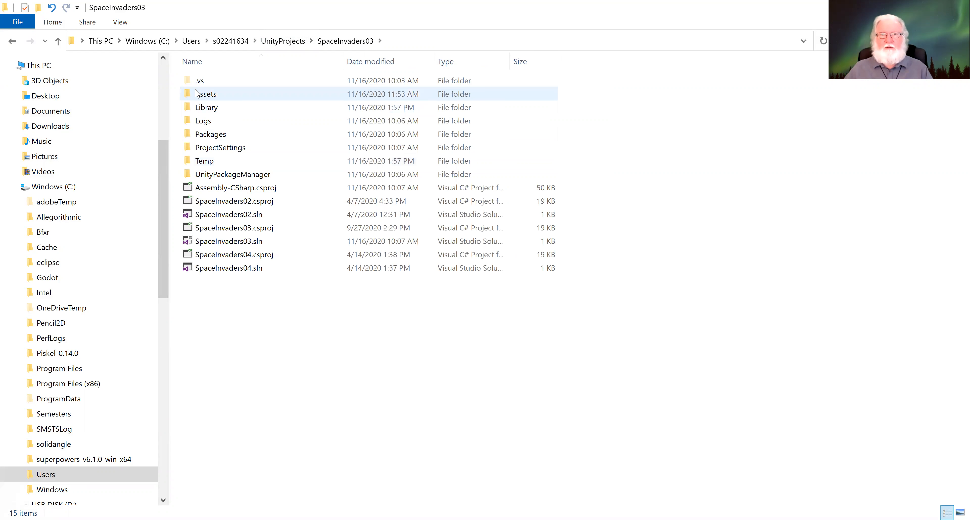
double_click(205, 95)
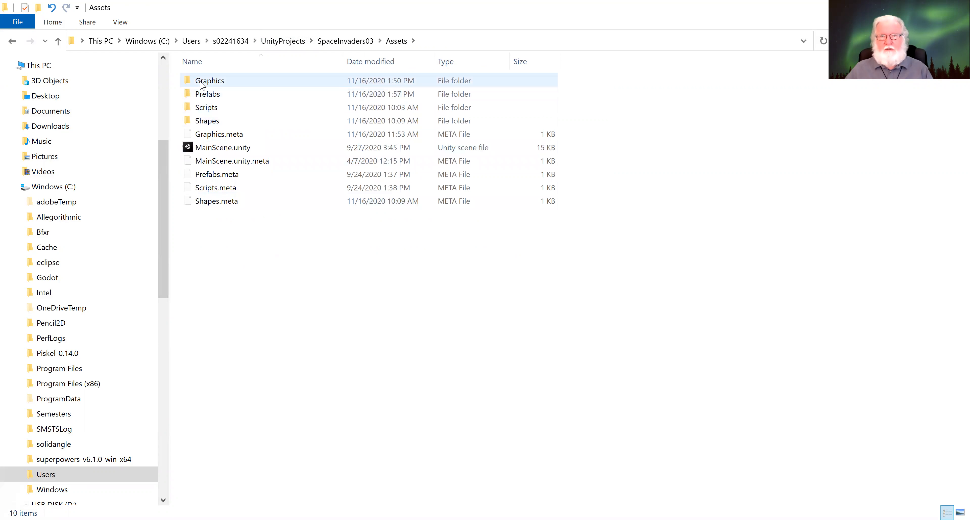
mouse_move(202, 83)
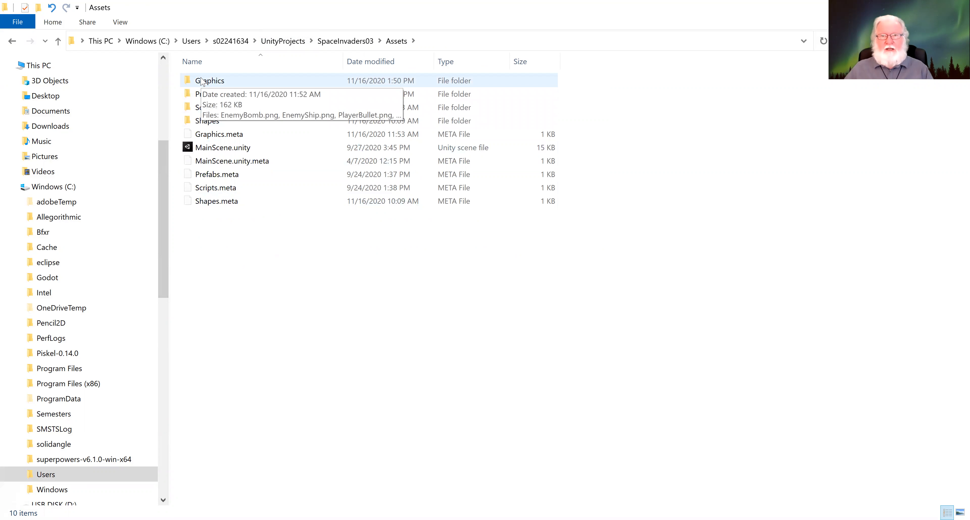
double_click(202, 82)
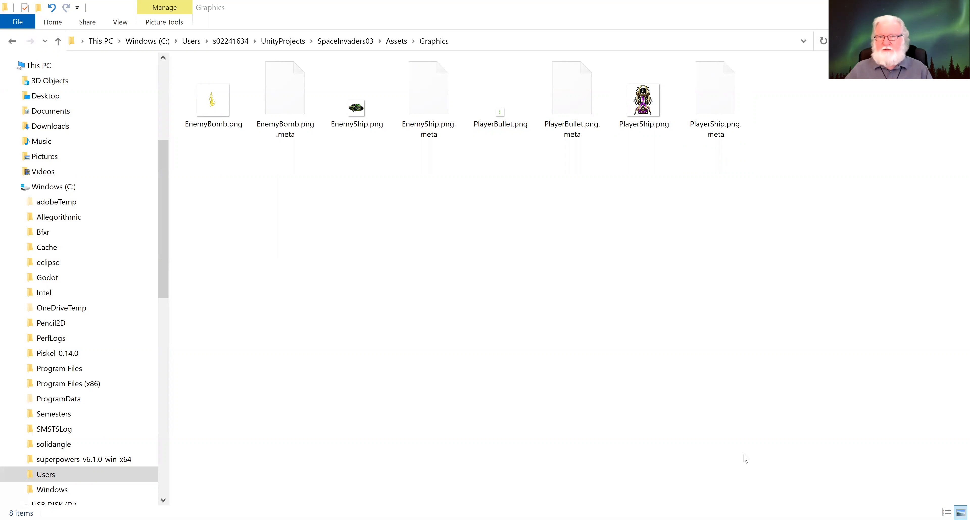
Step: Return to Unity, review the Player object's Sprite Renderer settings, and show the sprites in the project's Graphics folder
key(alt+Tab)
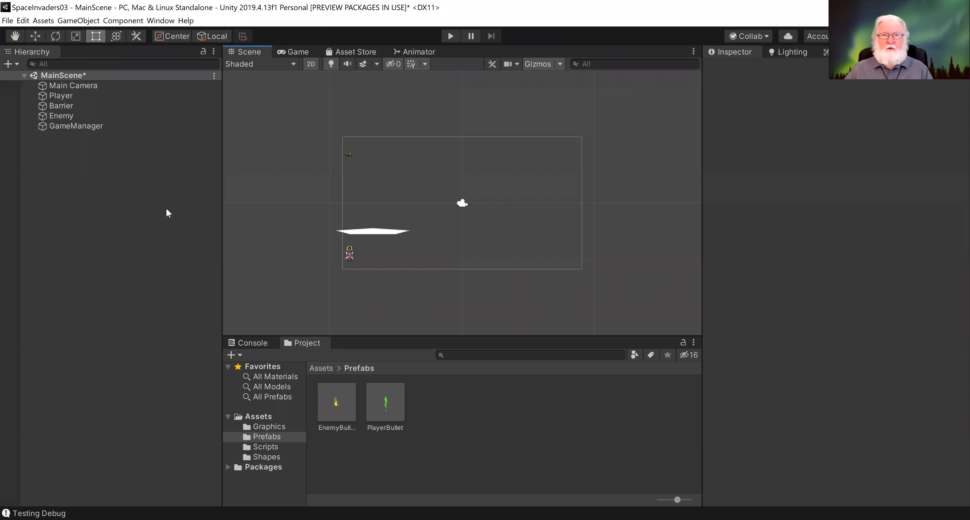
click(66, 98)
click(63, 96)
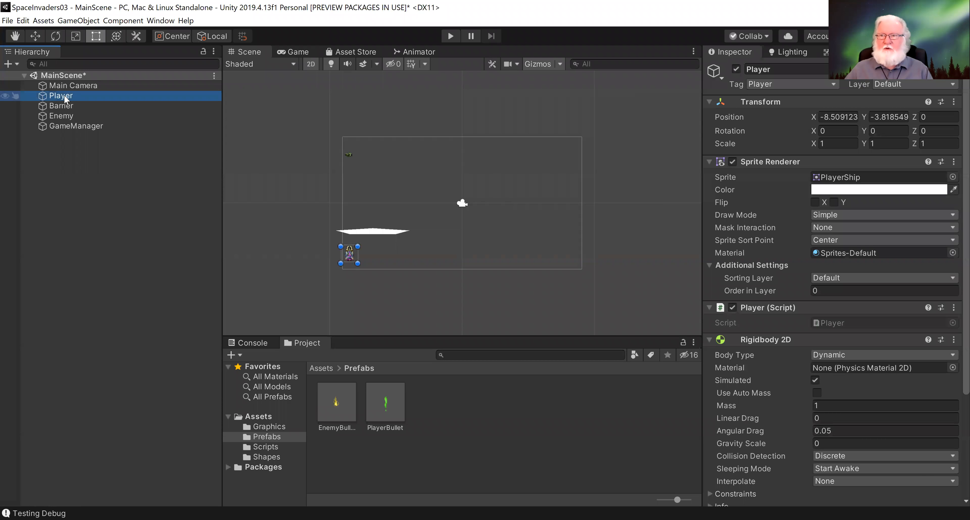
key(alt+Tab)
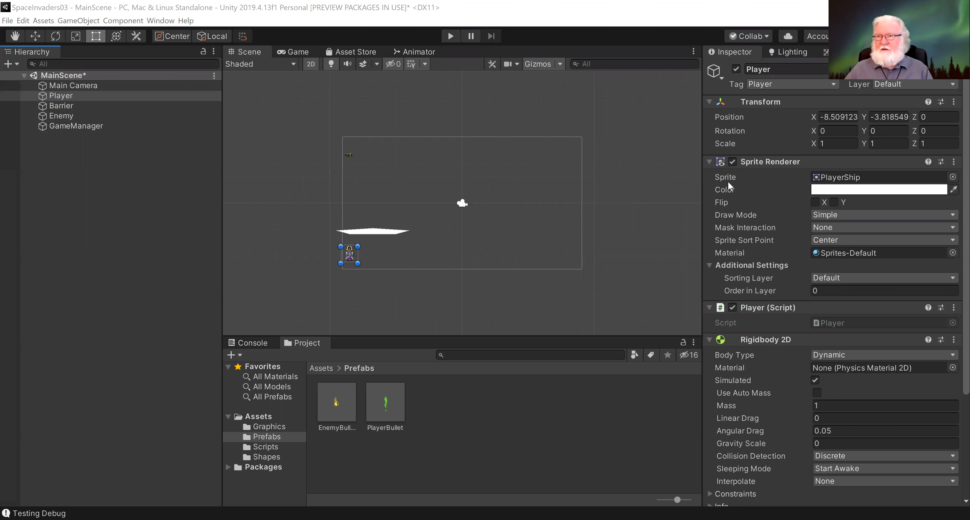
click(249, 428)
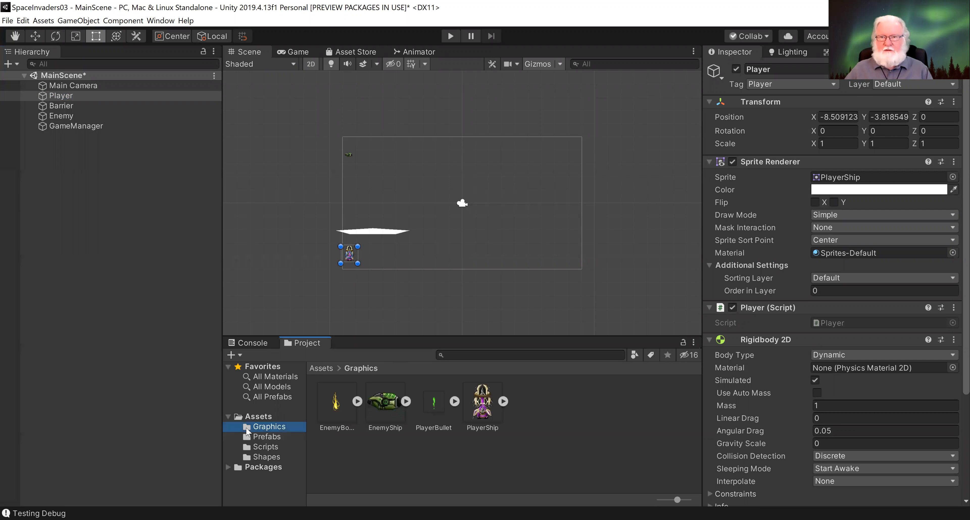